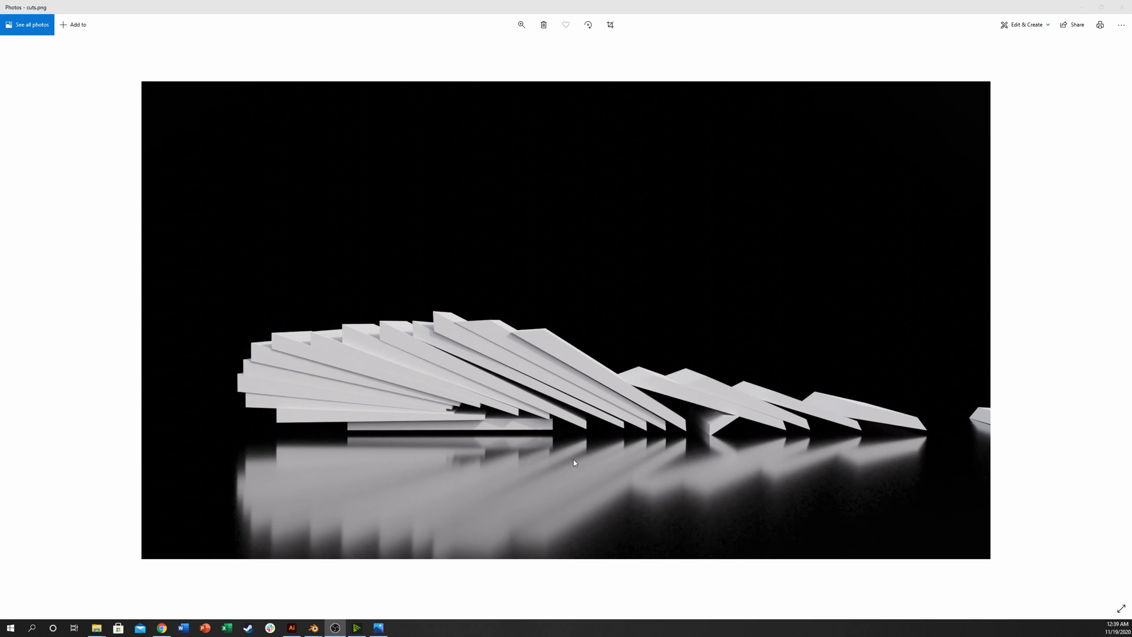
Close the reference render and play back the finished sliced-cube rigid body simulation to examine how the slices slide apart.
{"action": "left_click", "coordinate": [1121, 7]}
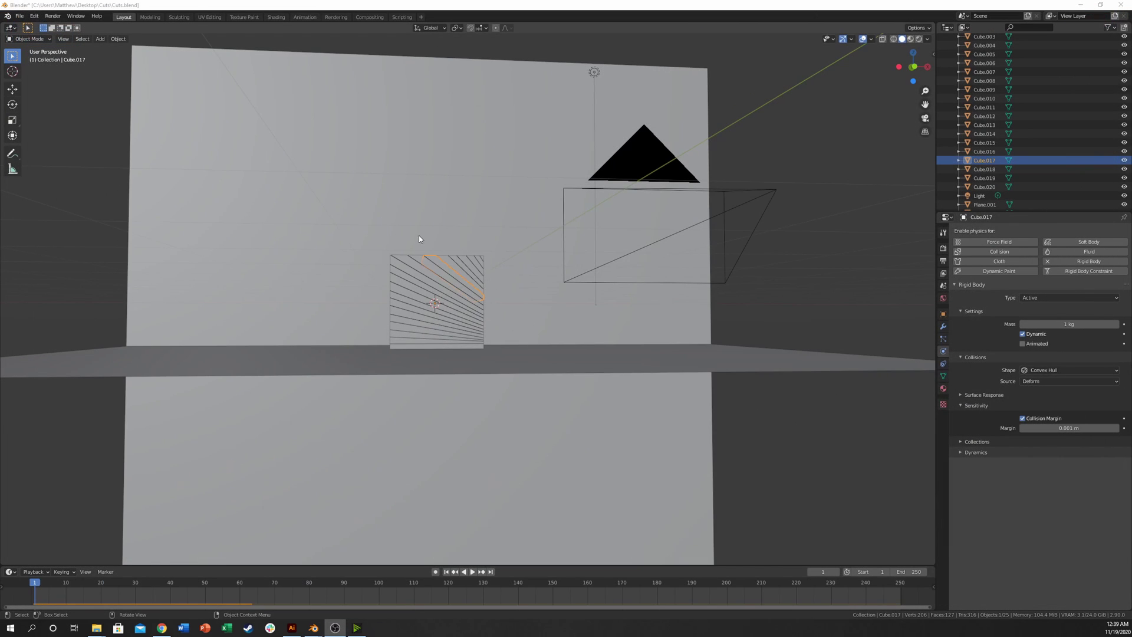
{"action": "middle_click_drag", "start_coordinate": [417, 237], "coordinate": [462, 298]}
{"action": "scroll", "coordinate": [467, 303], "scroll_direction": "up", "scroll_amount": 3}
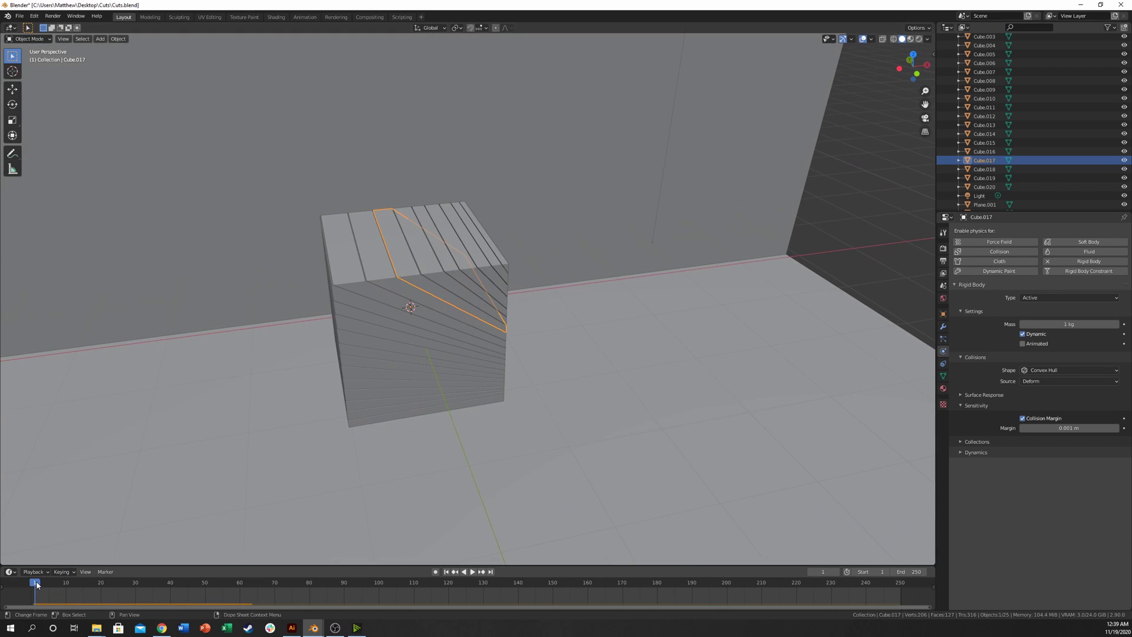
{"action": "left_click_drag", "start_coordinate": [37, 584], "coordinate": [45, 584]}
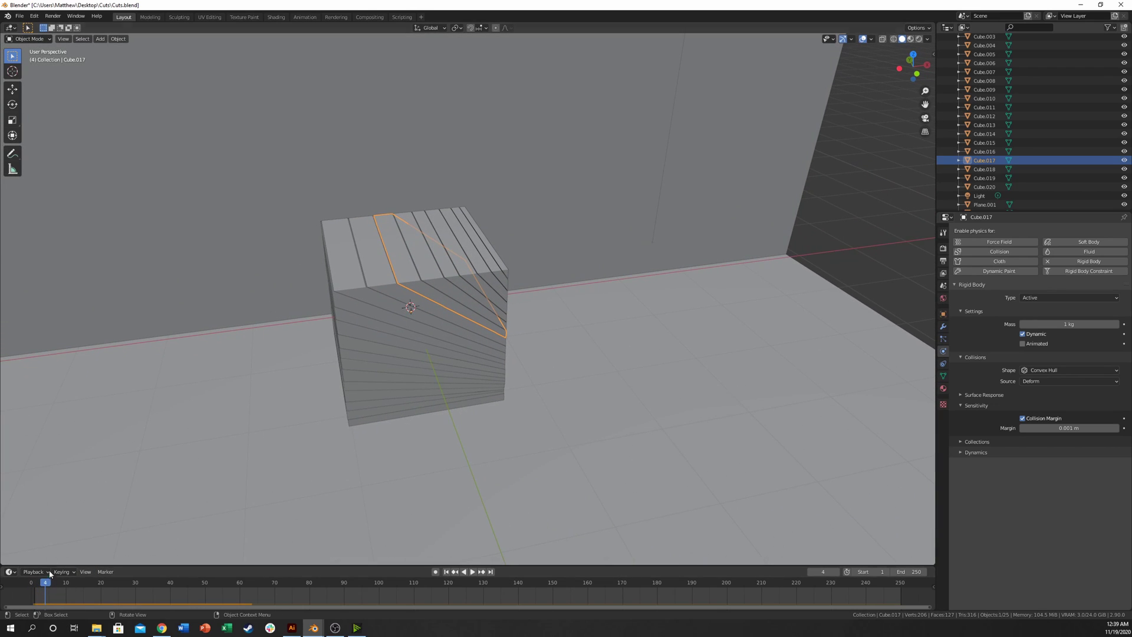
{"action": "key", "text": "space"}
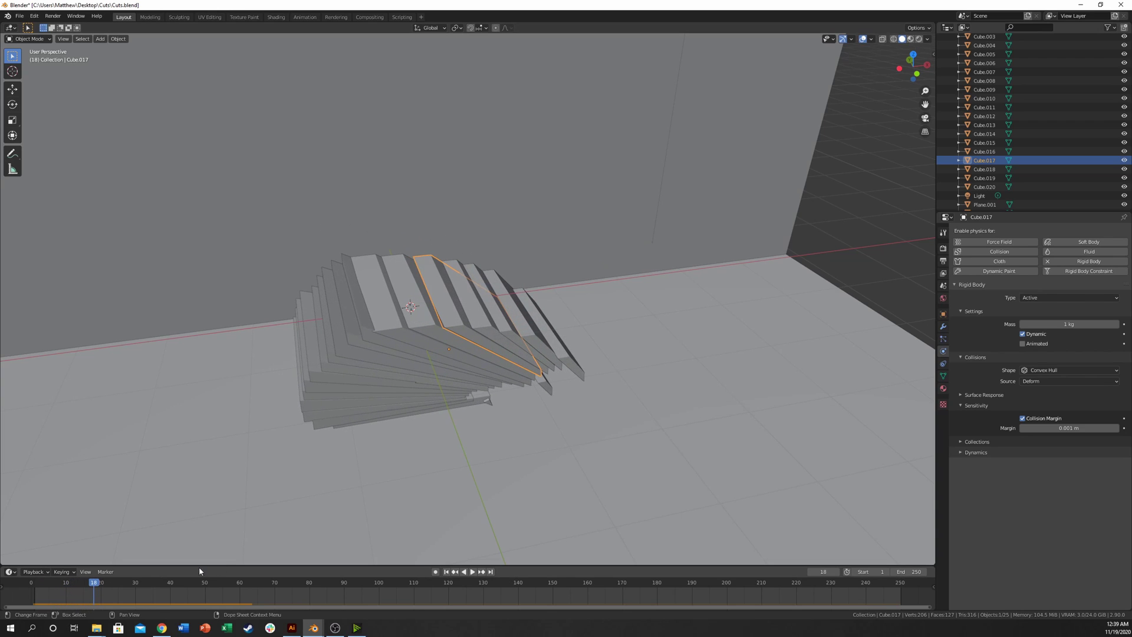
{"action": "key", "text": "space"}
{"action": "middle_click_drag", "start_coordinate": [611, 439], "coordinate": [577, 475]}
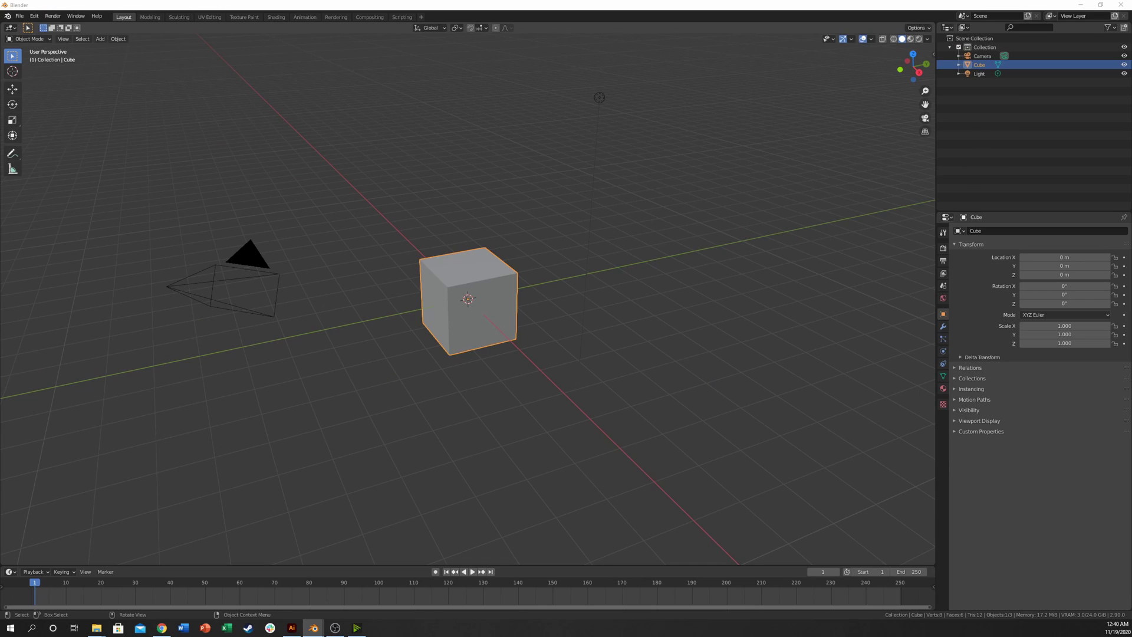
Enable the Screencast Keys add-on display in the 3D viewport.
{"action": "key", "text": "n"}
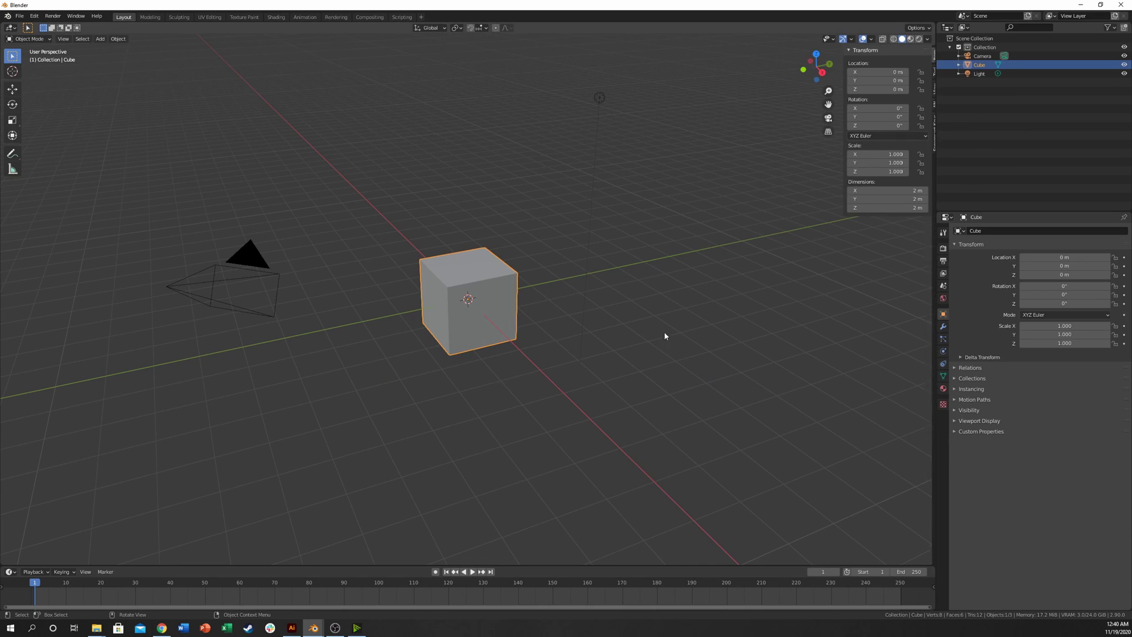
{"action": "left_click", "coordinate": [930, 133]}
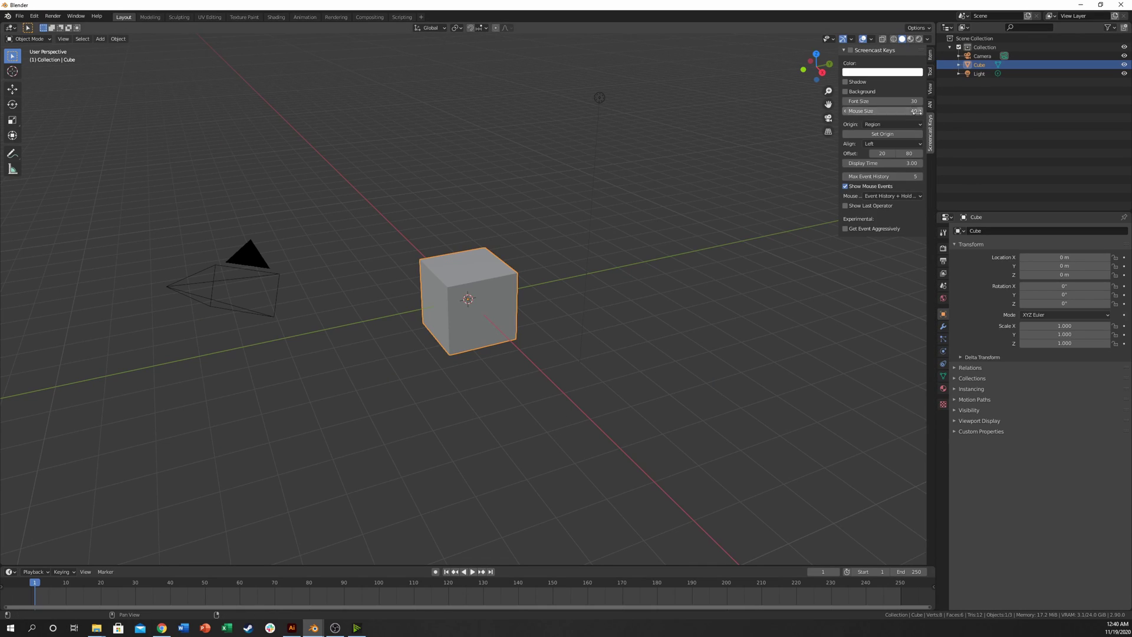
{"action": "left_click", "coordinate": [850, 51]}
{"action": "left_click", "coordinate": [92, 535]}
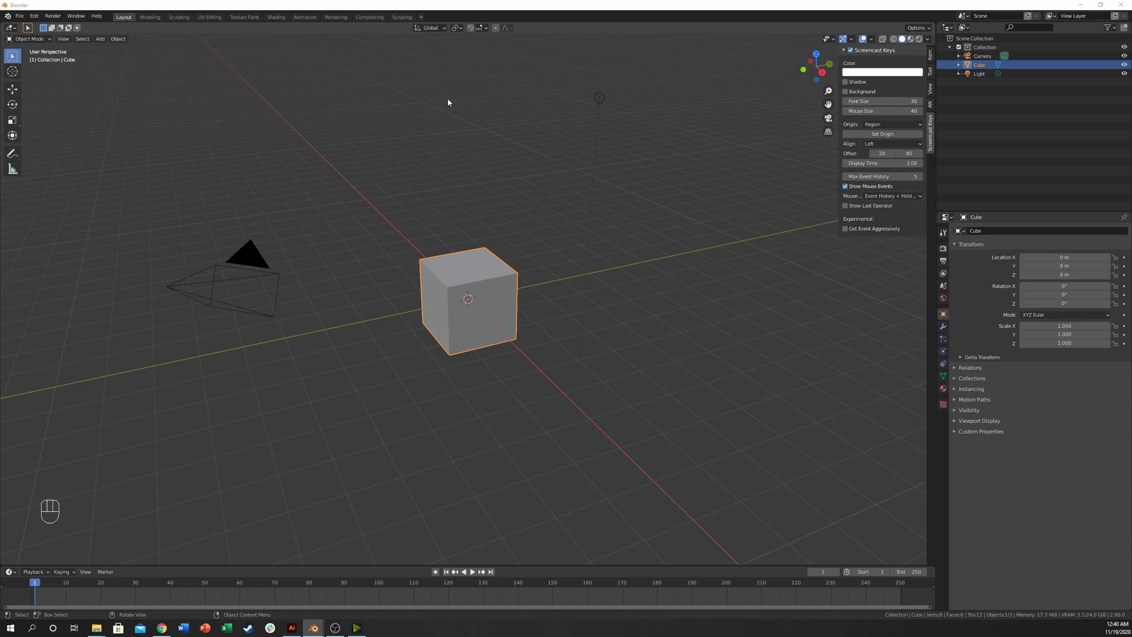
{"action": "left_click", "coordinate": [511, 13]}
Add a second cube mesh at the origin in the front orthographic view.
{"action": "key", "text": "KP_1"}
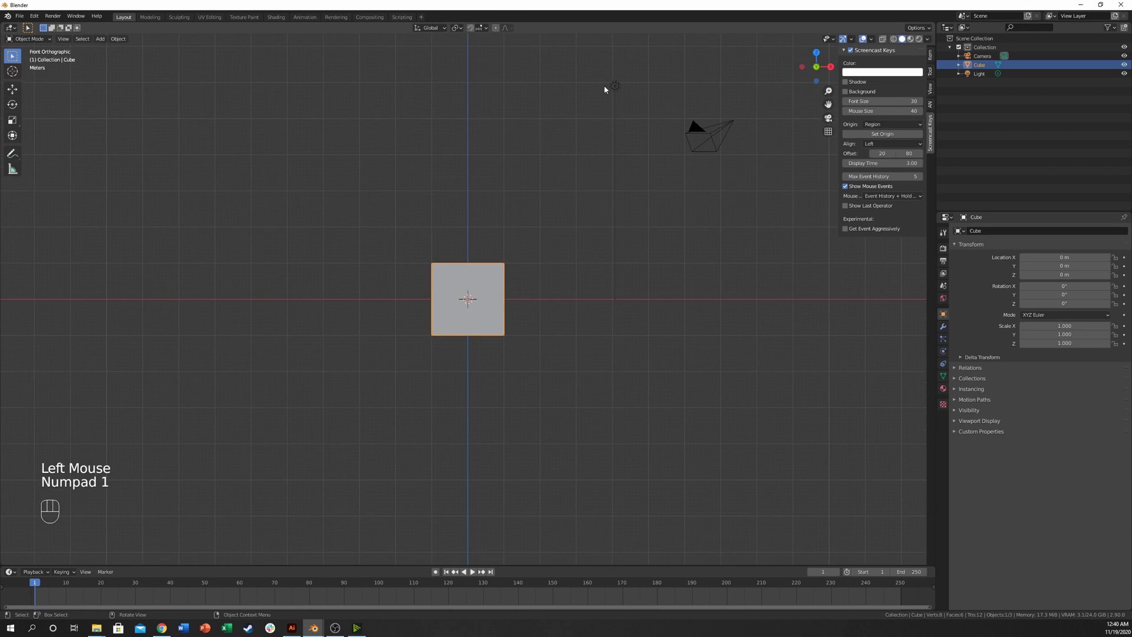
{"action": "scroll", "coordinate": [410, 284], "scroll_direction": "up", "scroll_amount": 5}
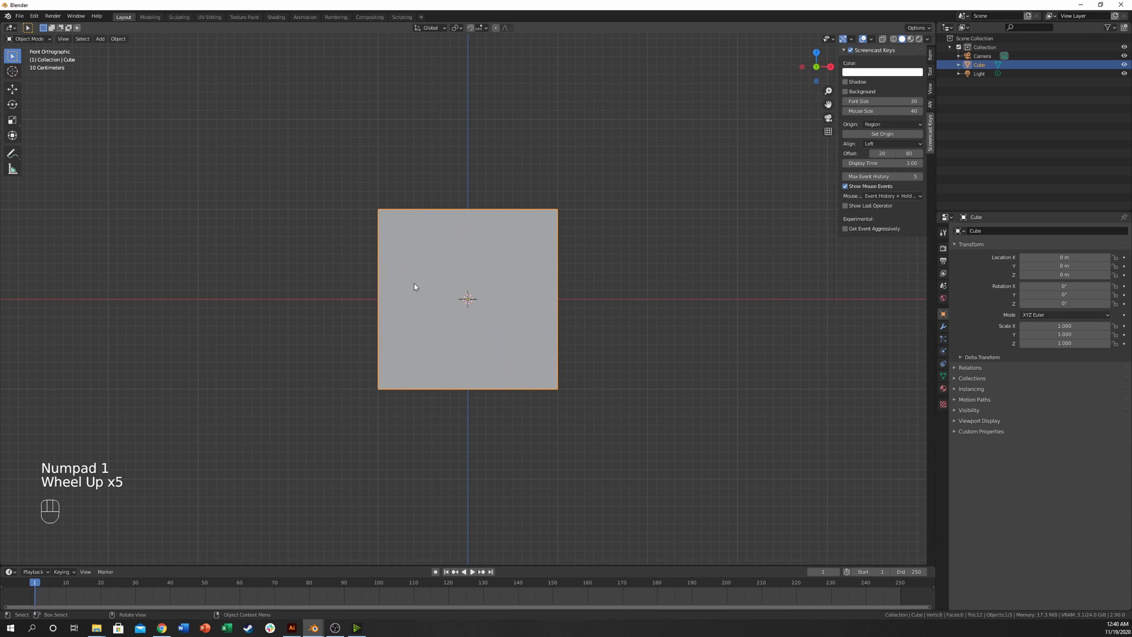
{"action": "key", "text": "shift+a"}
{"action": "mouse_move", "coordinate": [413, 283]}
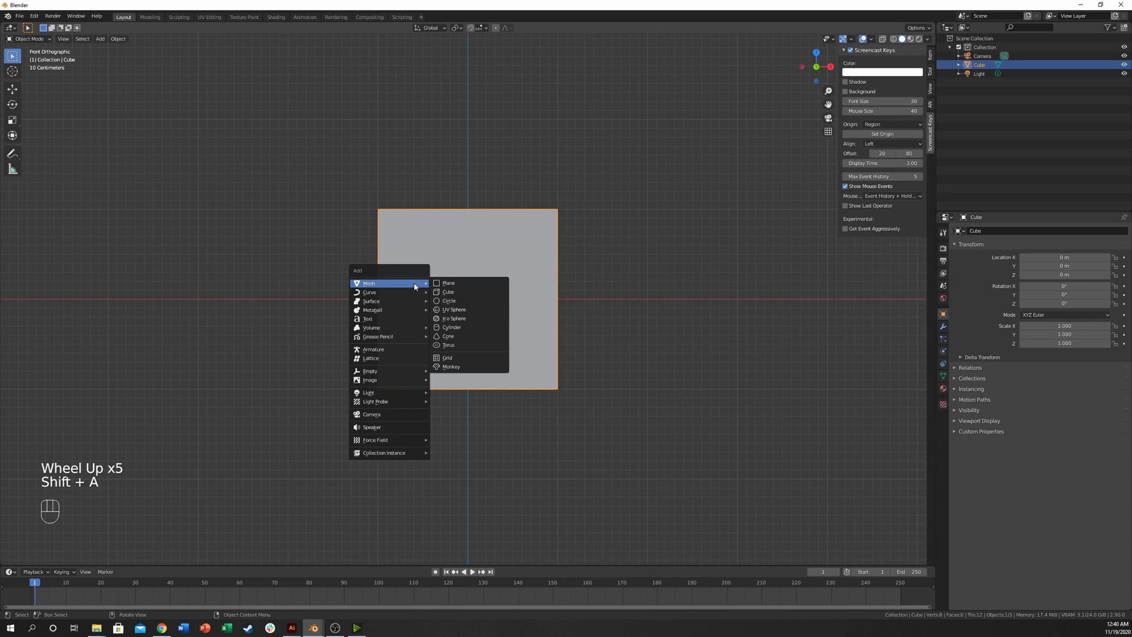
{"action": "left_click", "coordinate": [456, 293]}
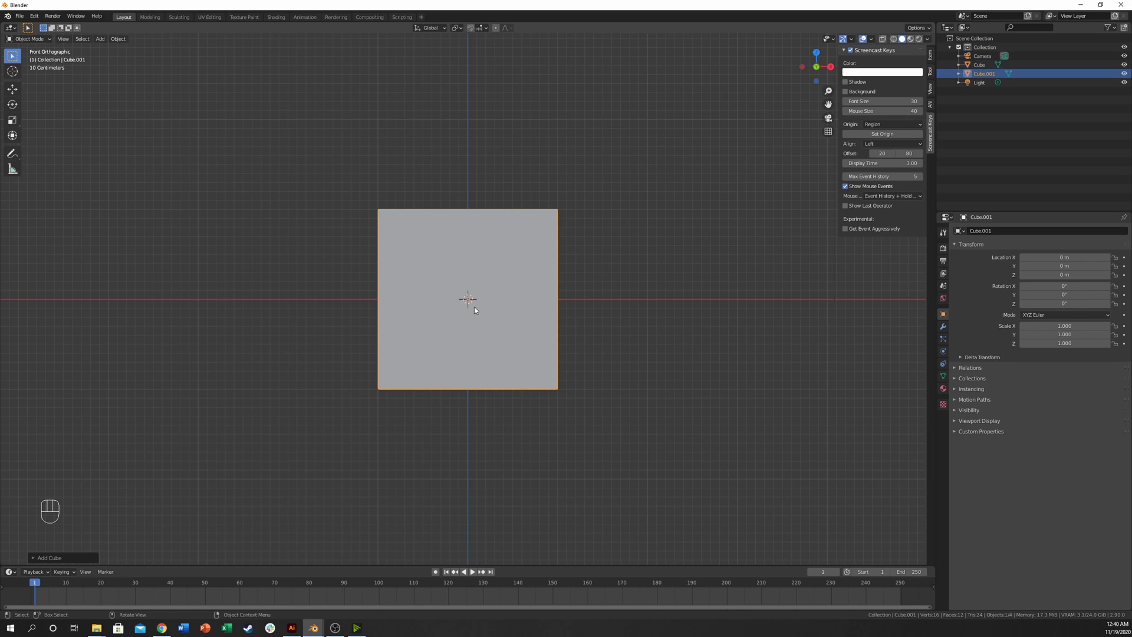
Flatten the new cube's mesh along the Z axis in Edit Mode into a very thin plate.
{"action": "key", "text": "Tab"}
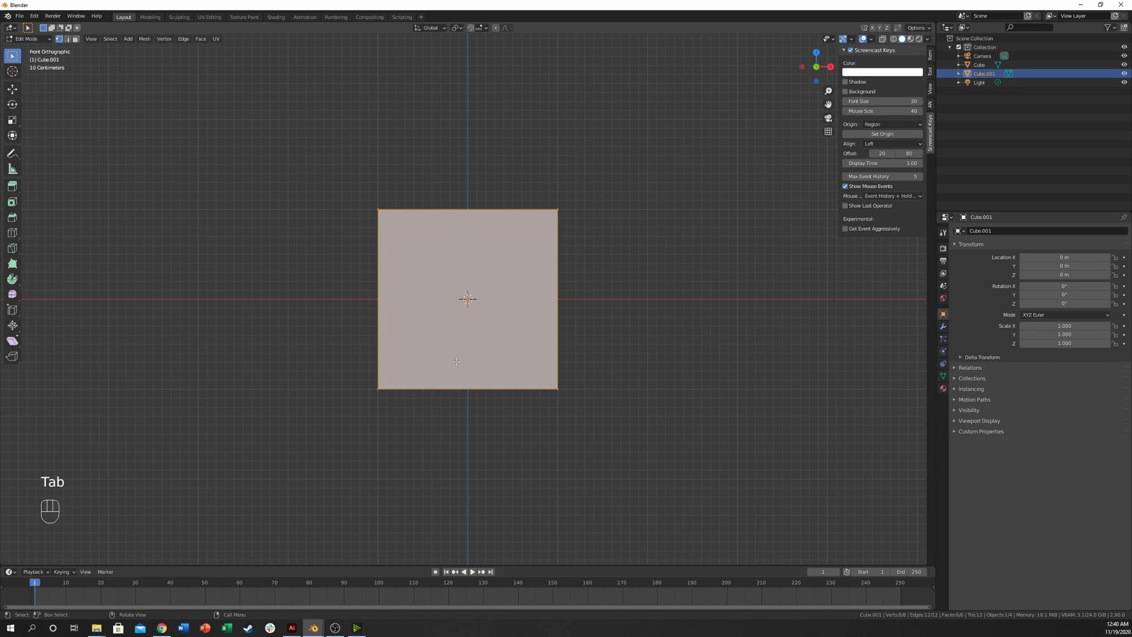
{"action": "key", "text": "s"}
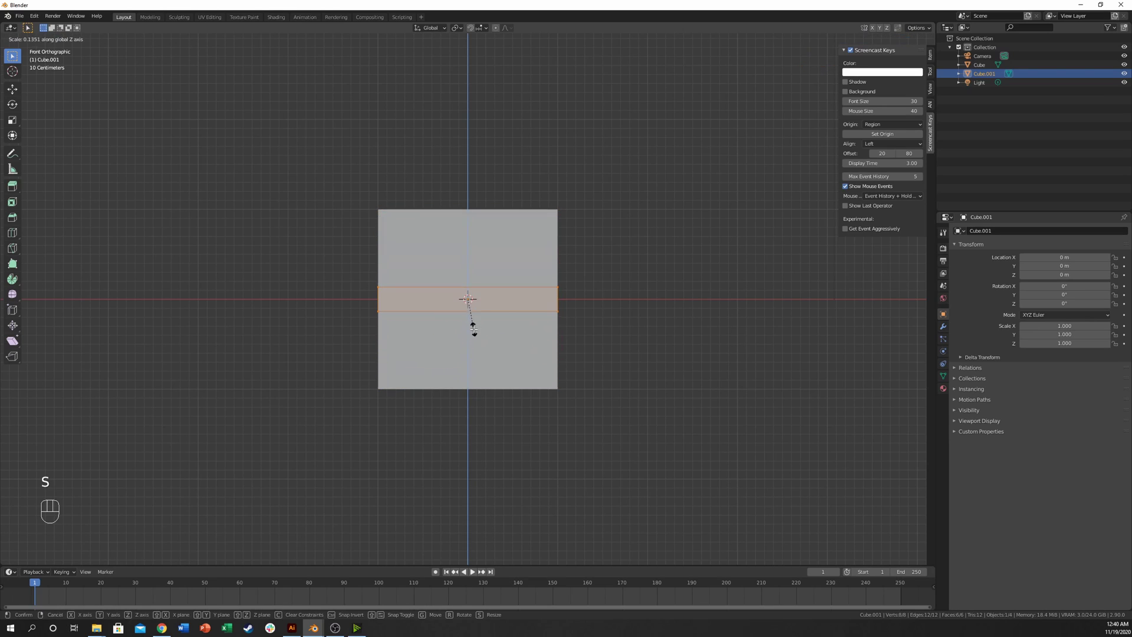
{"action": "key", "text": "s"}
{"action": "key", "text": "s"}
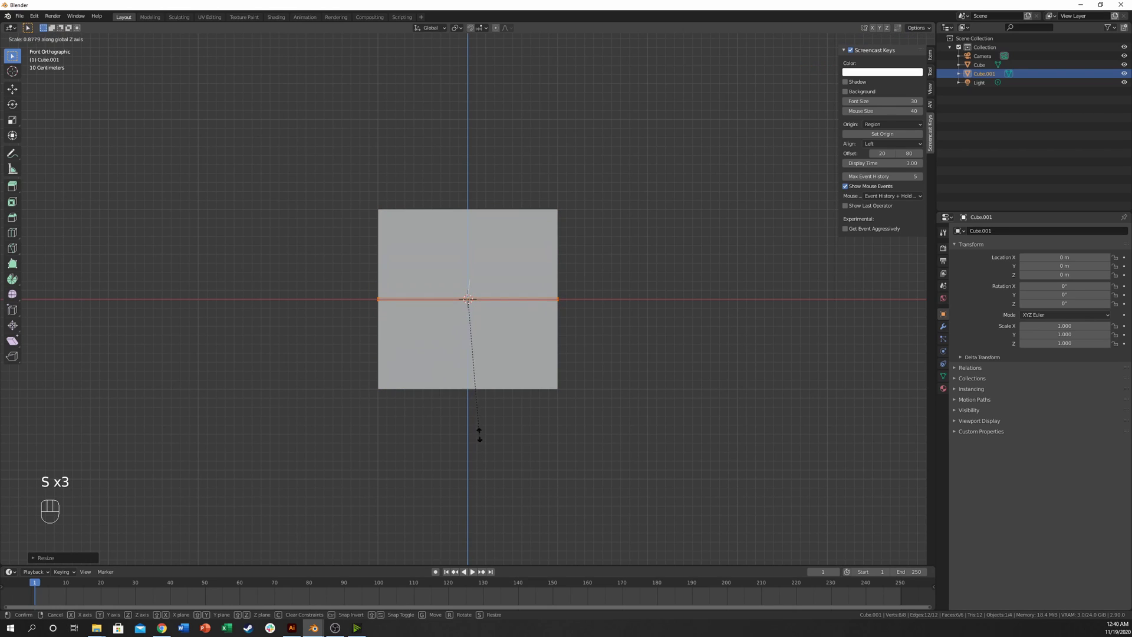
{"action": "left_click", "coordinate": [489, 326]}
Stretch the thin plate along the X axis to about twice the width of the original cube.
{"action": "scroll", "coordinate": [489, 327], "scroll_direction": "up", "scroll_amount": 6}
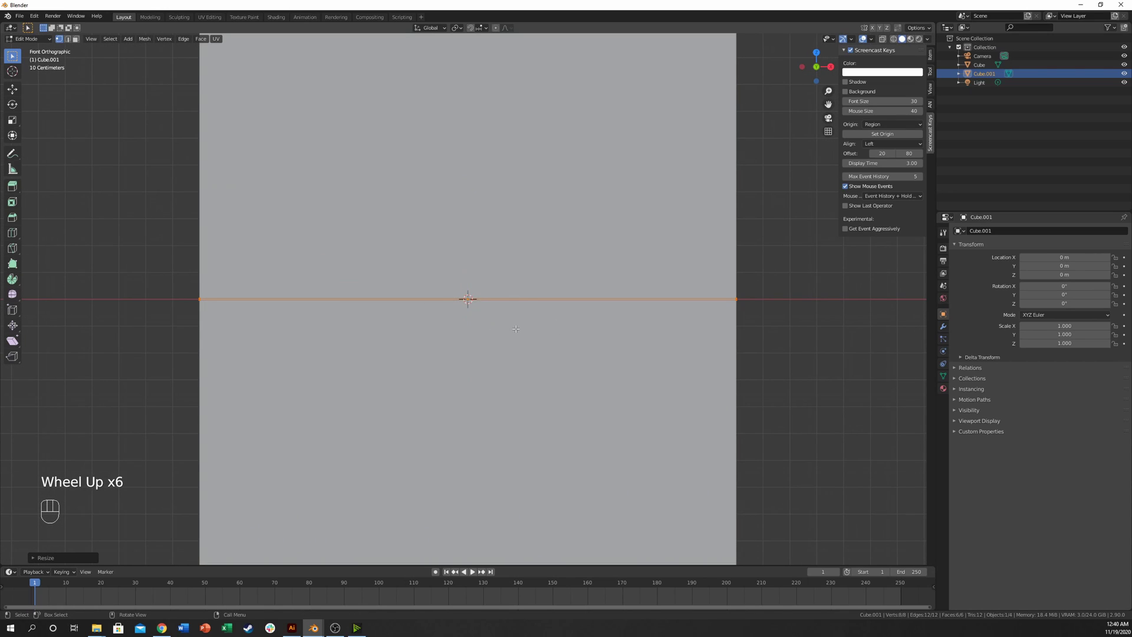
{"action": "scroll", "coordinate": [504, 329], "scroll_direction": "down", "scroll_amount": 3}
{"action": "key", "text": "s"}
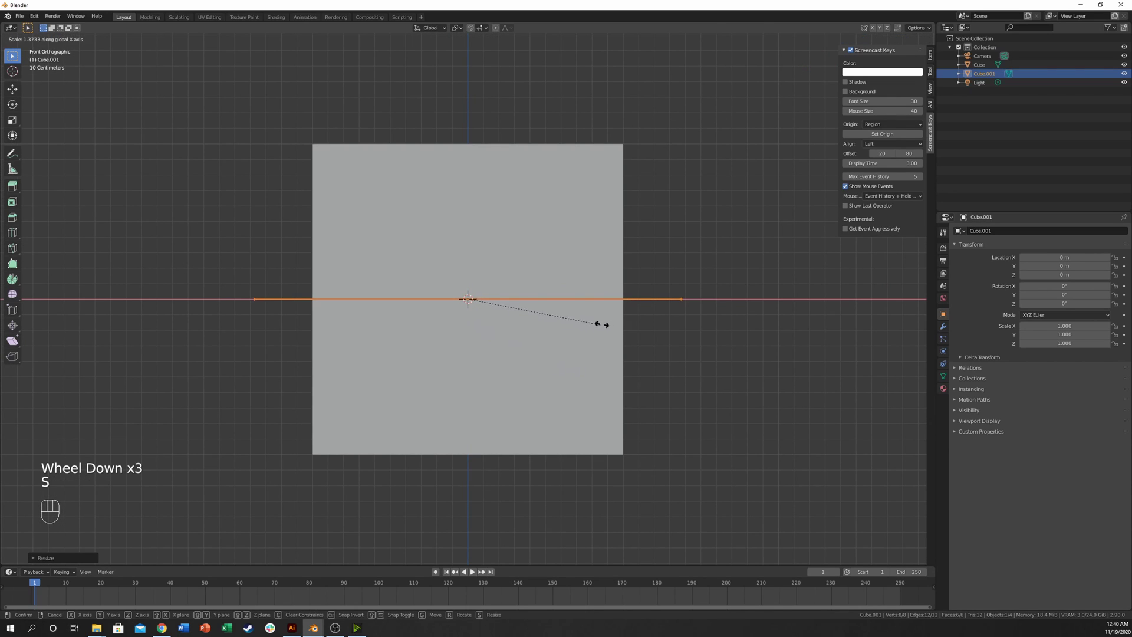
{"action": "left_click", "coordinate": [669, 323]}
Scale the plate along the Y axis by about 1.04 so it extends slightly past the cube's front and back.
{"action": "middle_click_drag", "start_coordinate": [636, 286], "coordinate": [624, 336]}
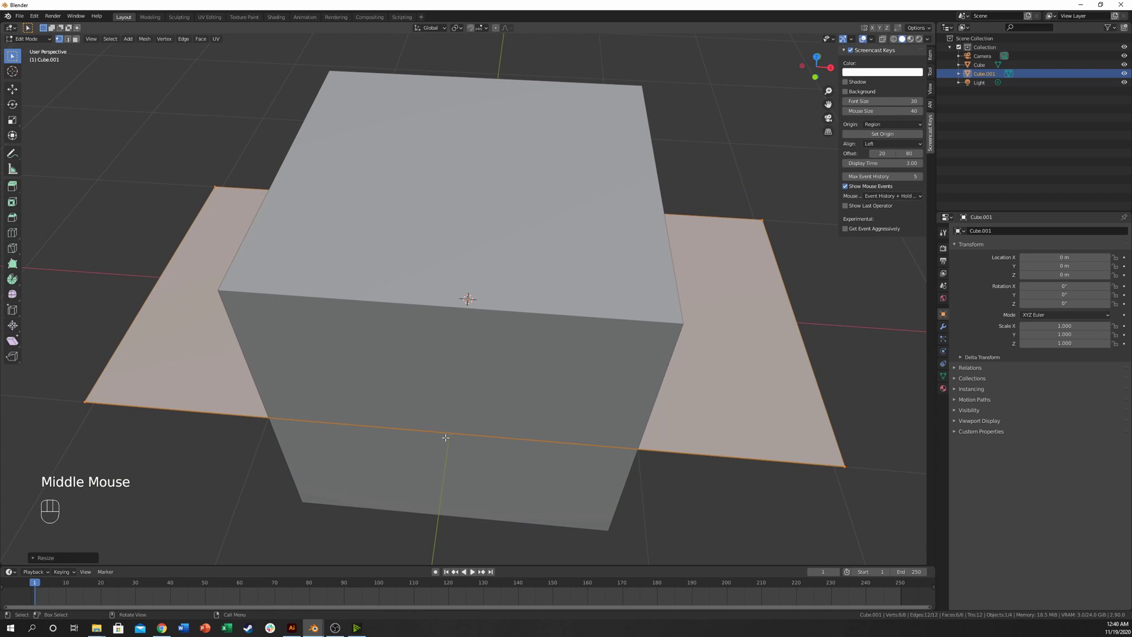
{"action": "middle_click_drag", "start_coordinate": [598, 396], "coordinate": [589, 392]}
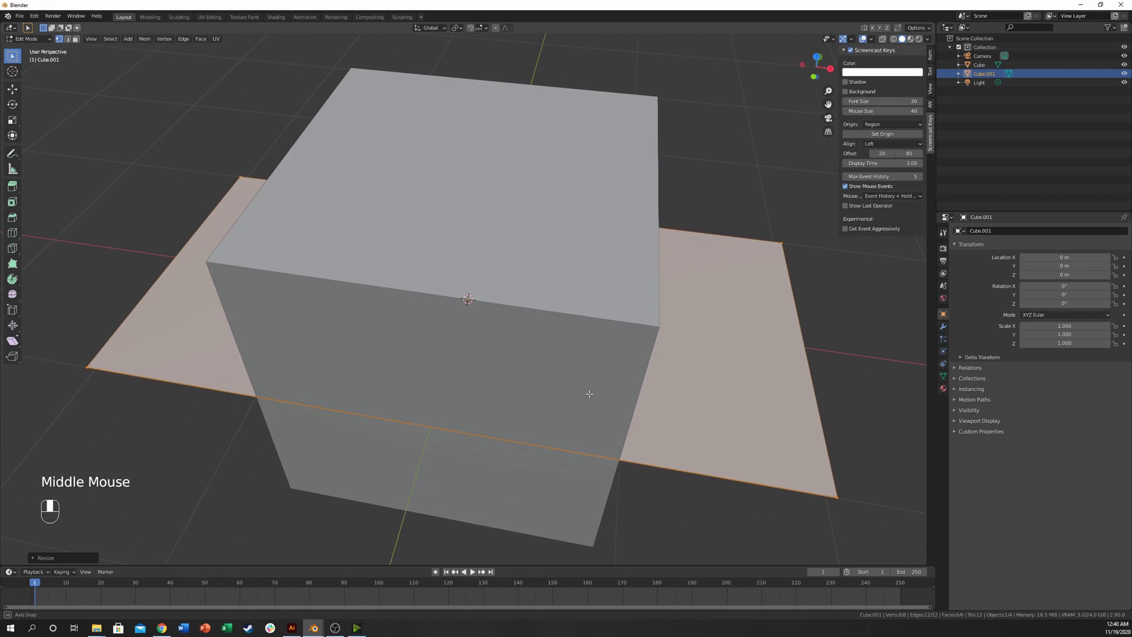
{"action": "key", "text": "s"}
{"action": "key", "text": "z"}
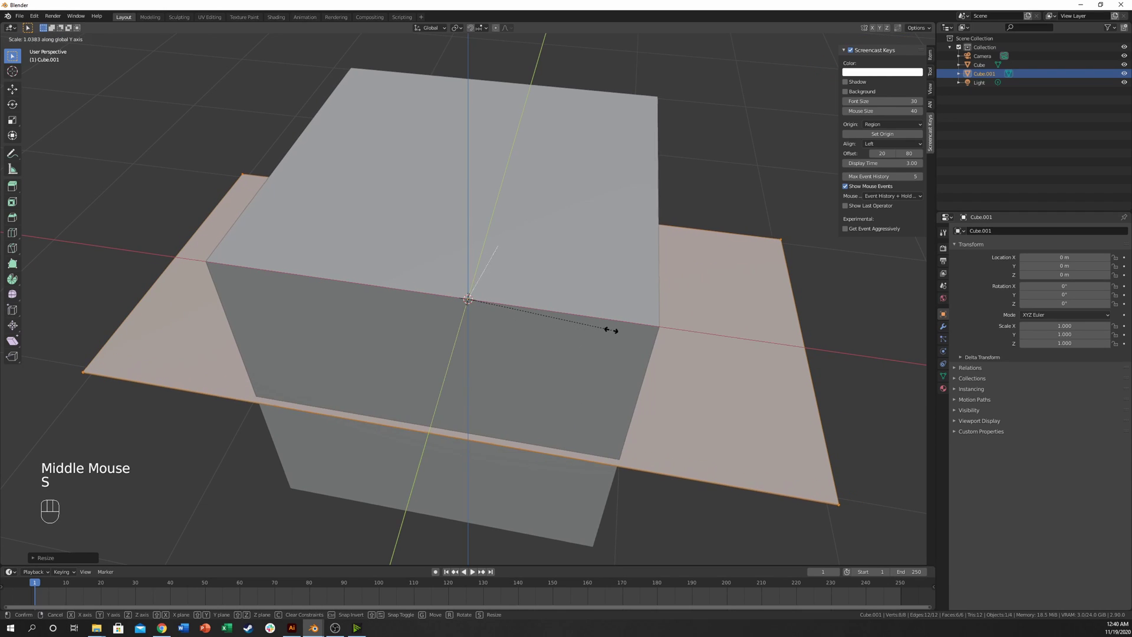
{"action": "left_click", "coordinate": [613, 328]}
Shift the plate's mesh about 2 m in negative X so its right end sits at the object origin.
{"action": "scroll", "coordinate": [484, 334], "scroll_direction": "down", "scroll_amount": 3}
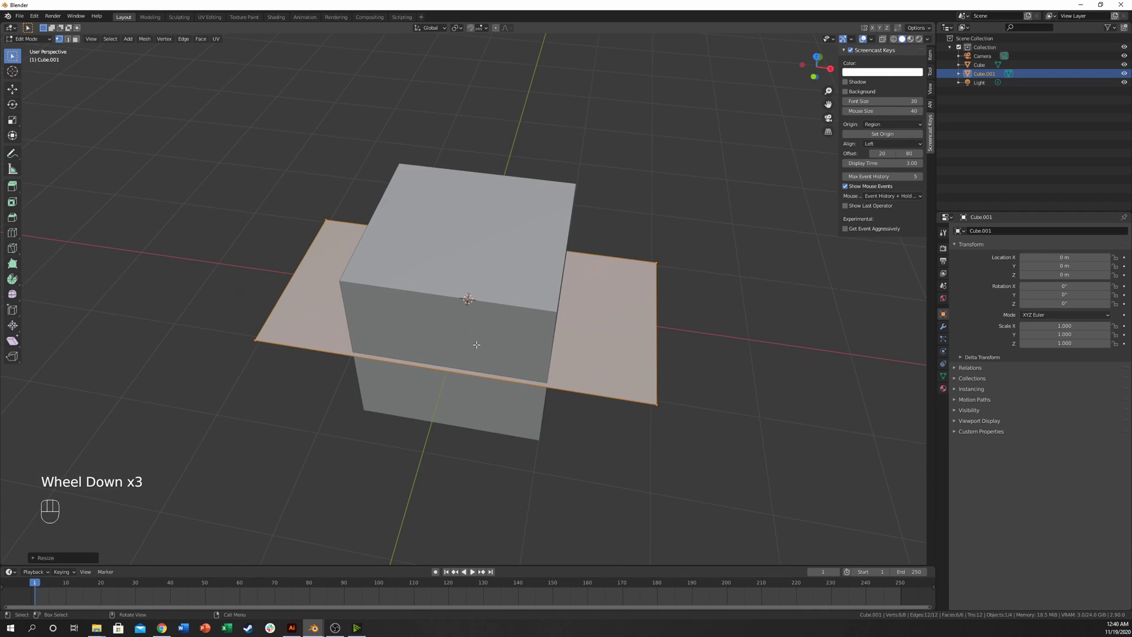
{"action": "middle_click_drag", "start_coordinate": [484, 333], "coordinate": [518, 320]}
{"action": "key", "text": "KP_1"}
{"action": "scroll", "coordinate": [522, 320], "scroll_direction": "up", "scroll_amount": 6}
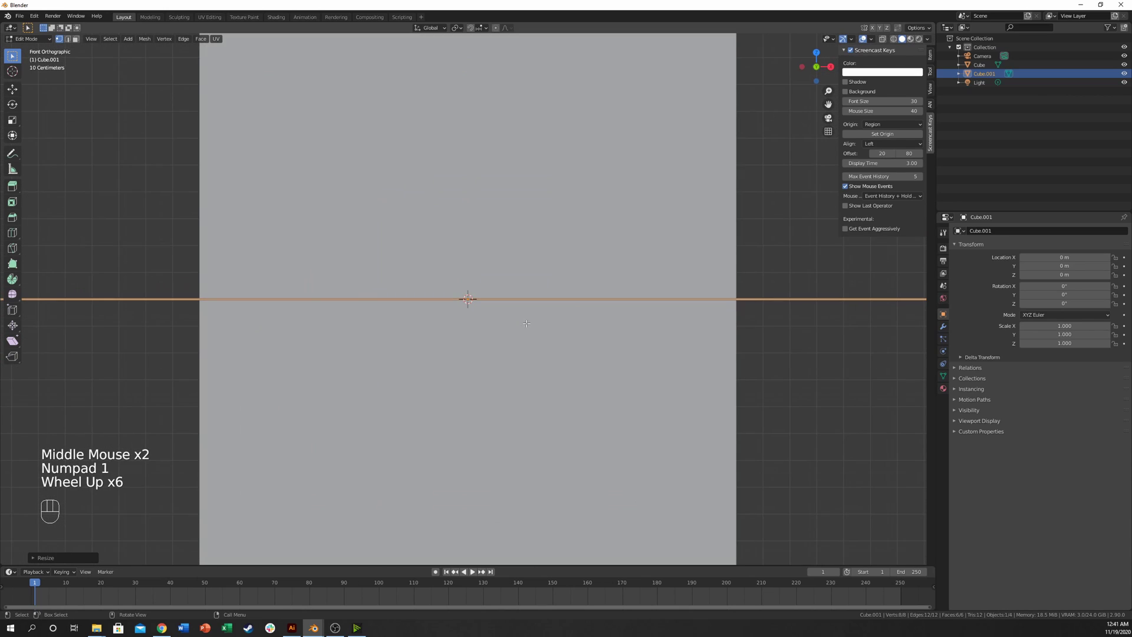
{"action": "scroll", "coordinate": [522, 320], "scroll_direction": "down", "scroll_amount": 2}
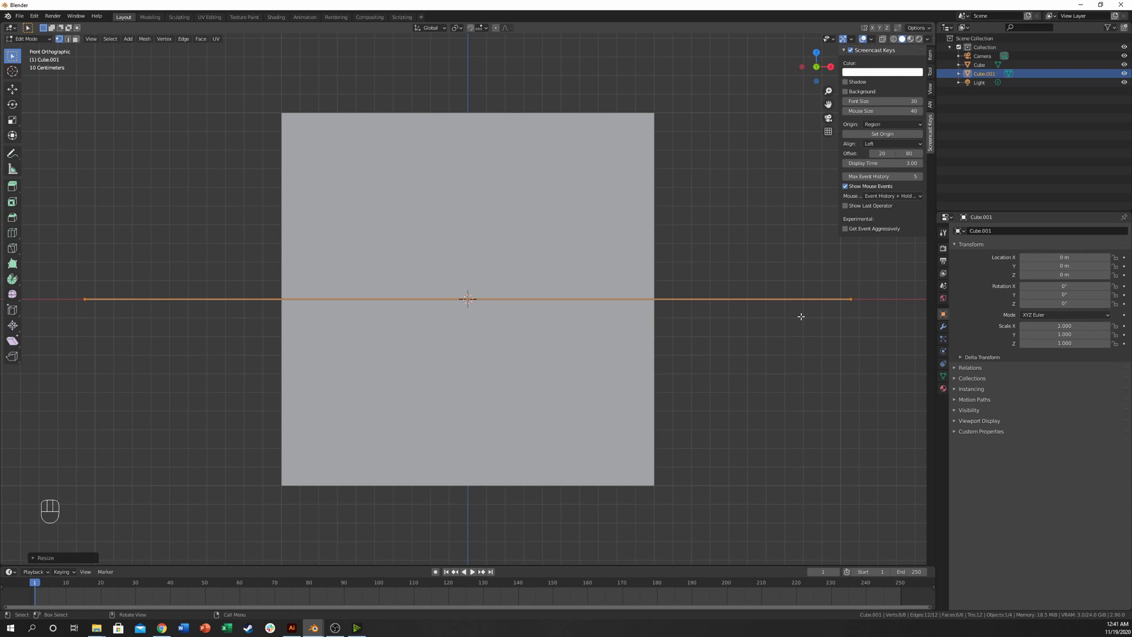
{"action": "key", "text": "g"}
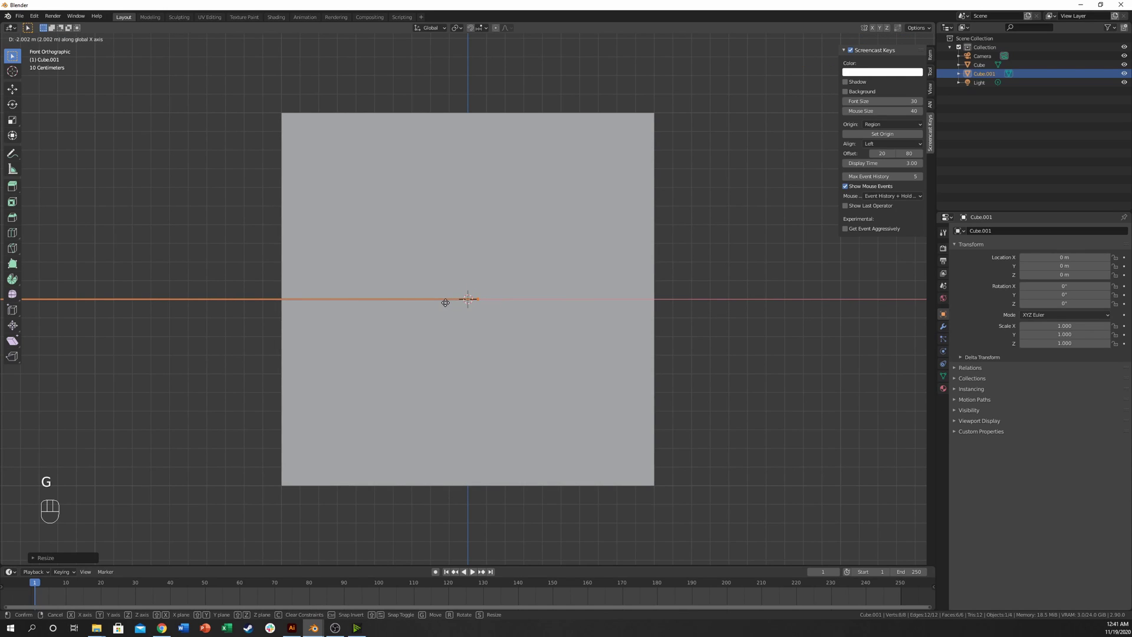
{"action": "left_click", "coordinate": [442, 301]}
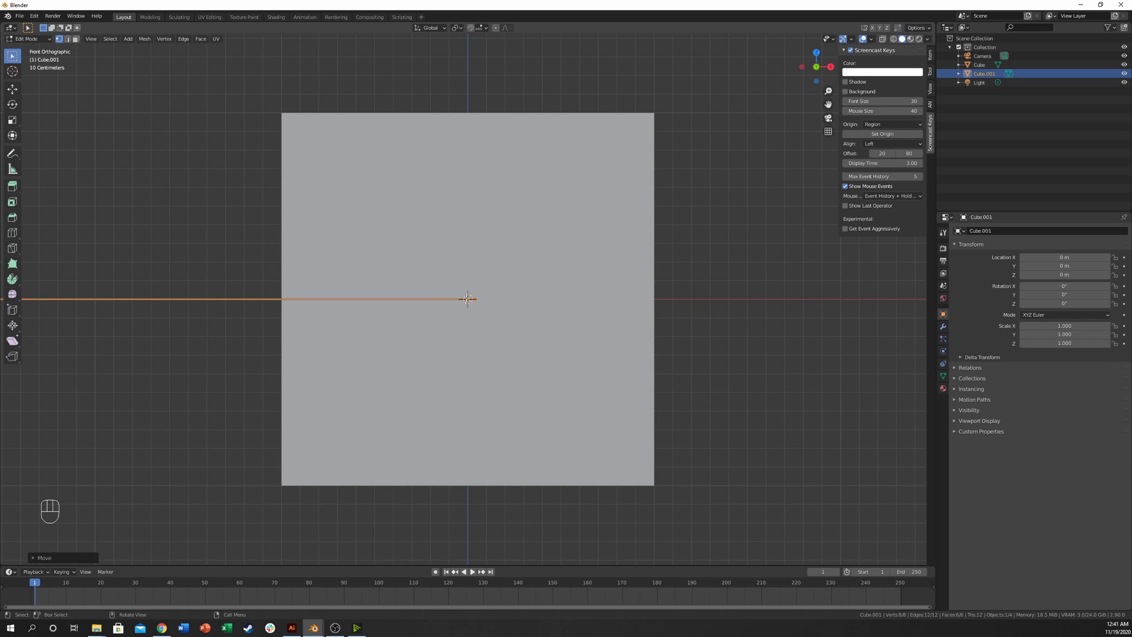
{"action": "key", "text": "g"}
{"action": "key", "text": "g"}
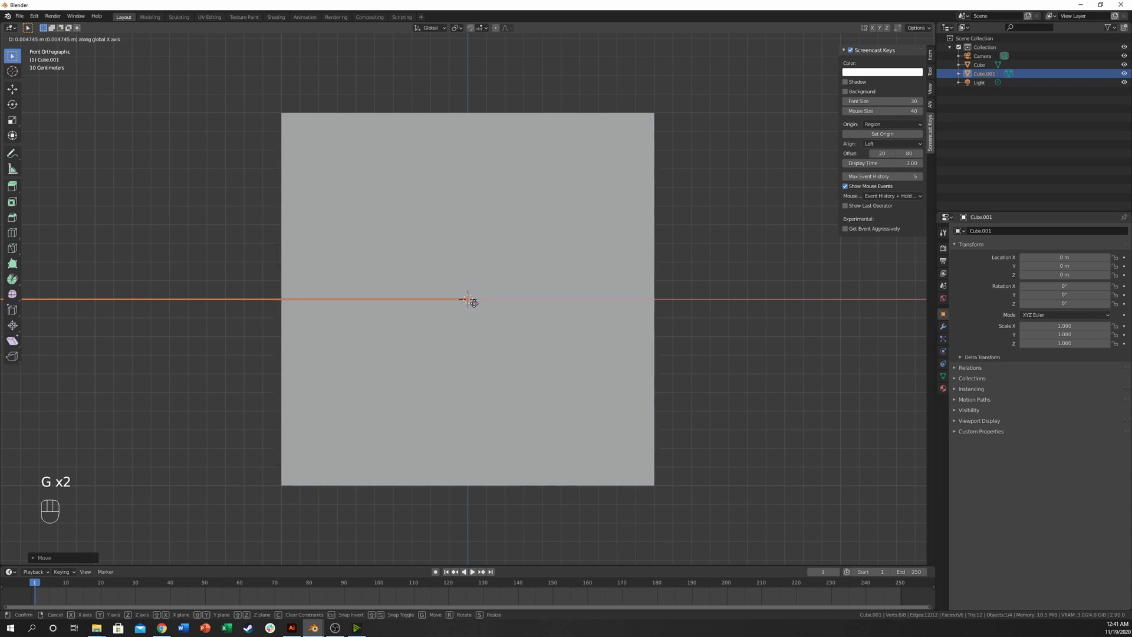
{"action": "left_click", "coordinate": [474, 303]}
{"action": "scroll", "coordinate": [466, 298], "scroll_direction": "up", "scroll_amount": 8}
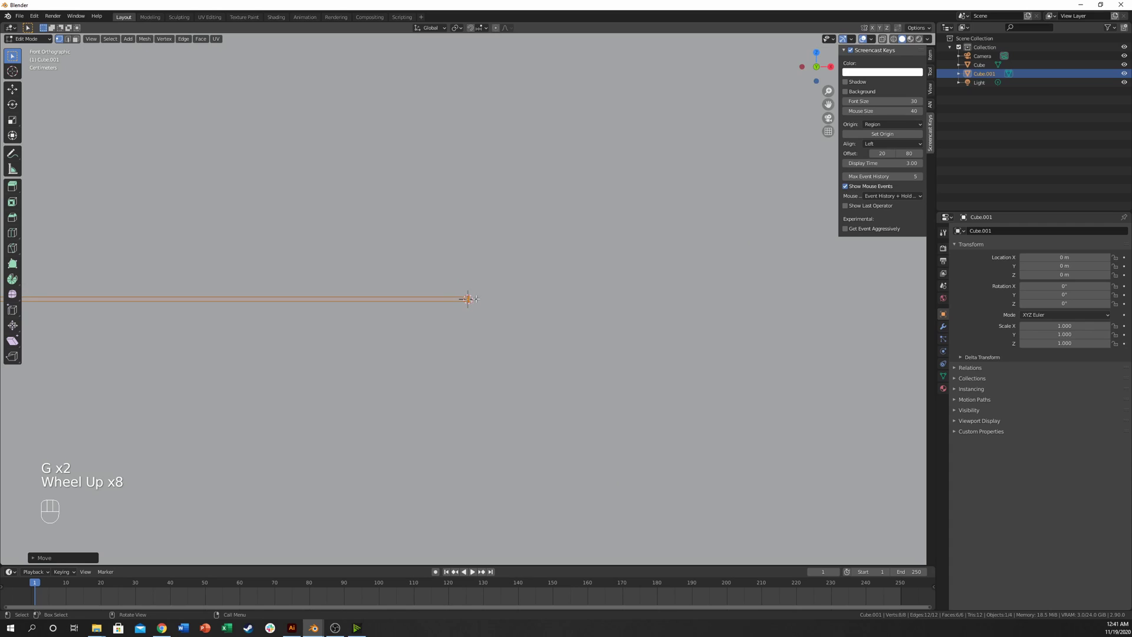
{"action": "scroll", "coordinate": [477, 298], "scroll_direction": "down", "scroll_amount": 7}
{"action": "scroll", "coordinate": [484, 321], "scroll_direction": "down", "scroll_amount": 2}
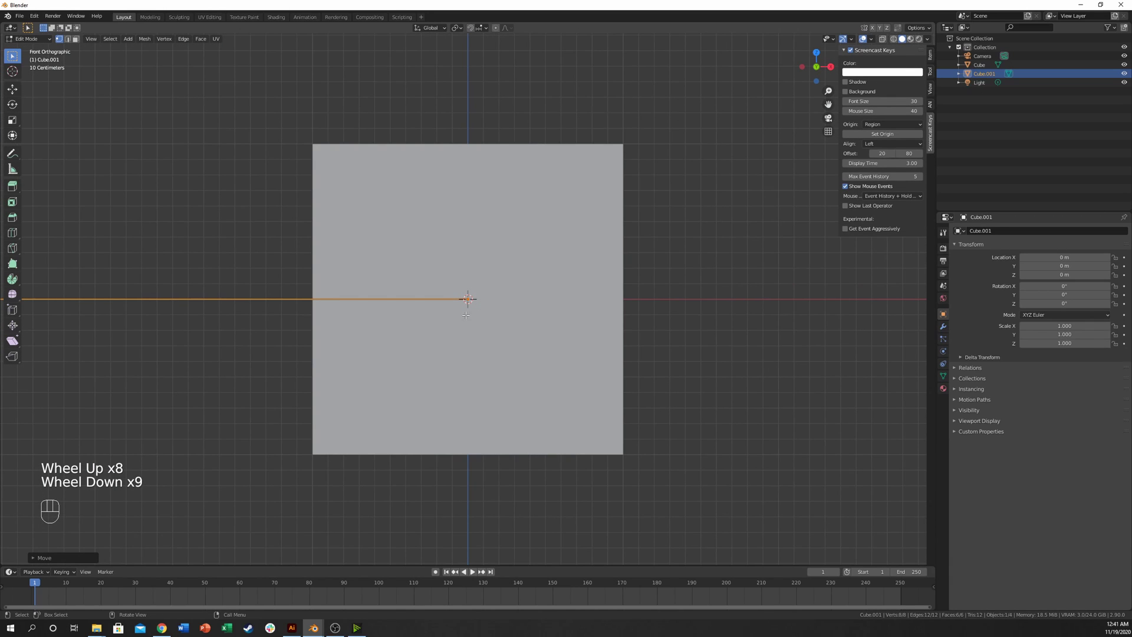
Move the plate in Object Mode to about X 1.59 m and Z -0.93 m, just above the cube's base.
{"action": "key", "text": "Tab"}
{"action": "key", "text": "g"}
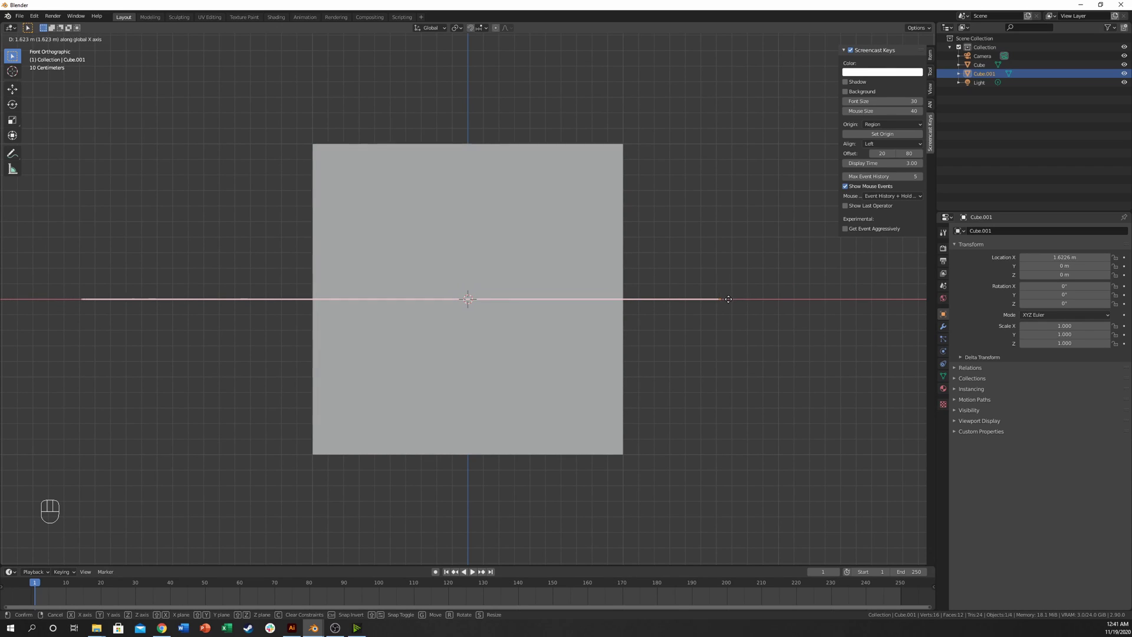
{"action": "left_click", "coordinate": [731, 300]}
{"action": "key", "text": "g"}
{"action": "key", "text": "z"}
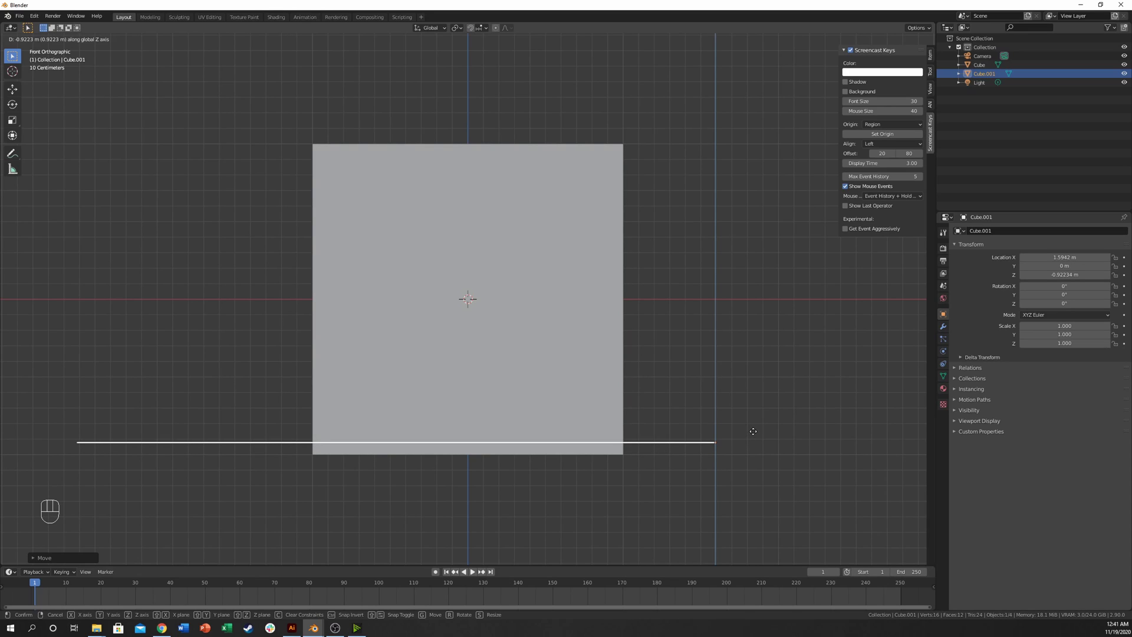
{"action": "left_click", "coordinate": [752, 431]}
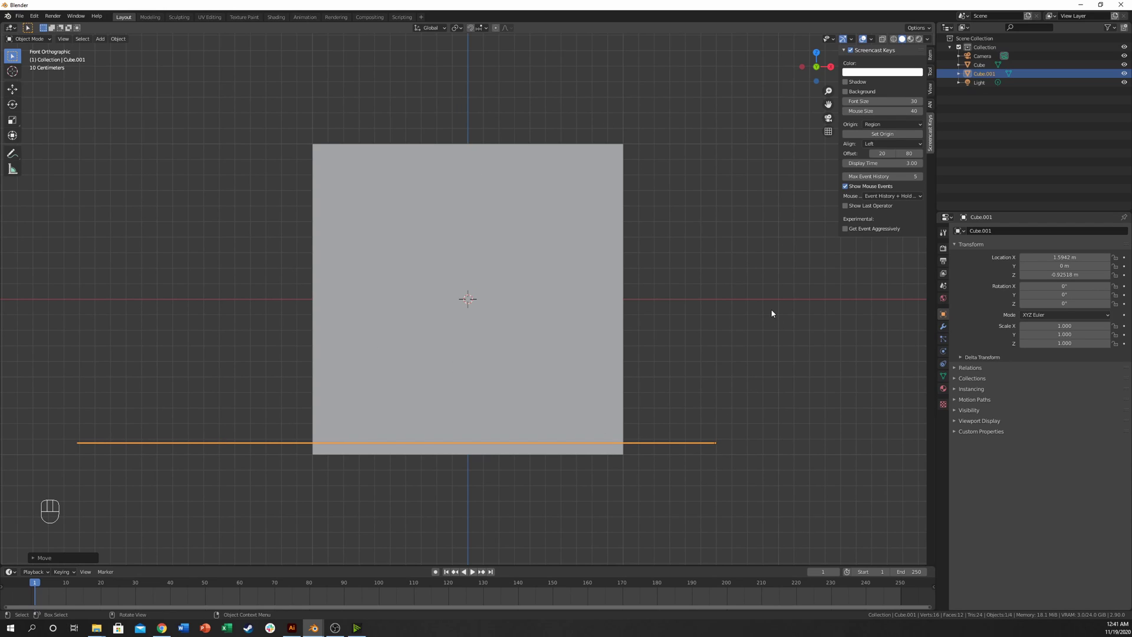
Add an Array modifier to the plate and set its count to 20.
{"action": "left_click", "coordinate": [943, 326]}
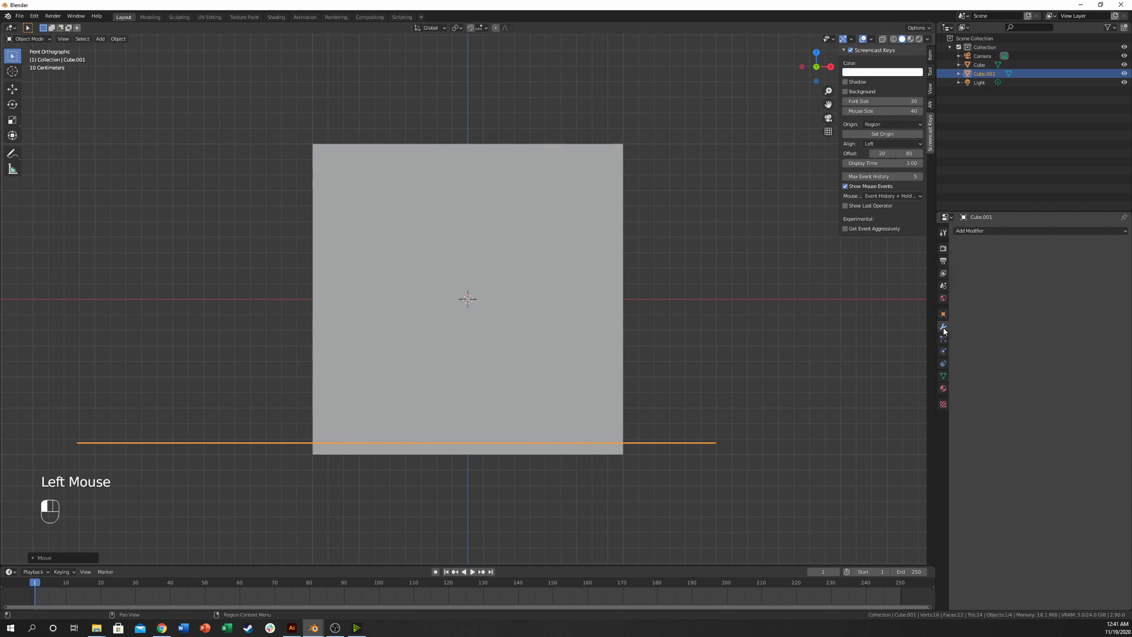
{"action": "left_click", "coordinate": [1012, 231]}
{"action": "left_click", "coordinate": [948, 251]}
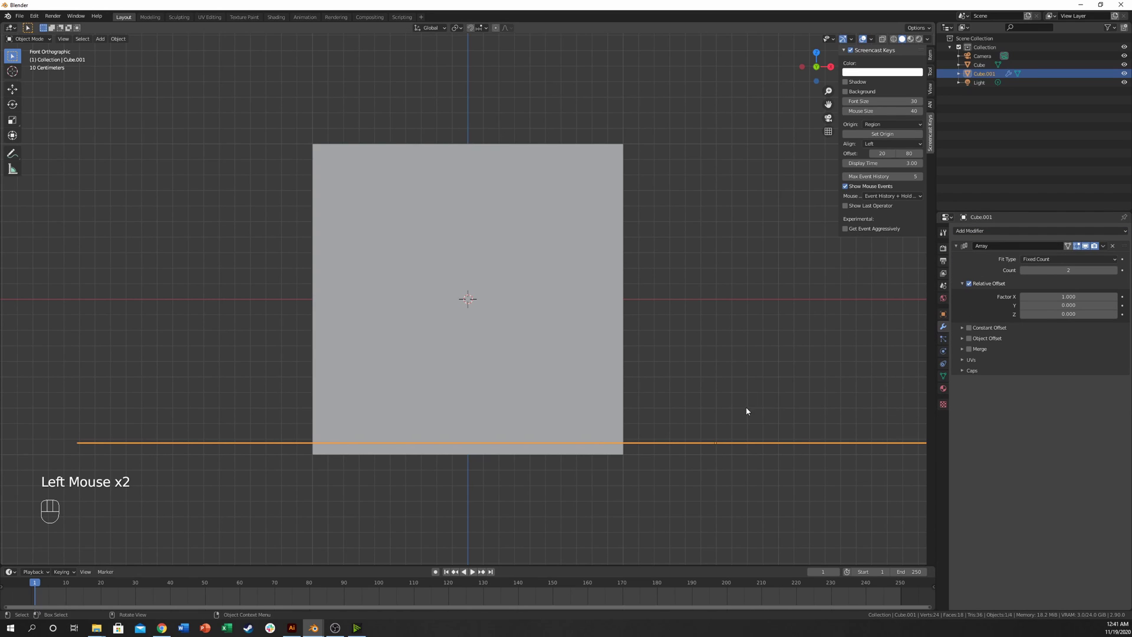
{"action": "scroll", "coordinate": [742, 410], "scroll_direction": "down", "scroll_amount": 6}
{"action": "middle_click_drag", "start_coordinate": [743, 409], "coordinate": [591, 351]}
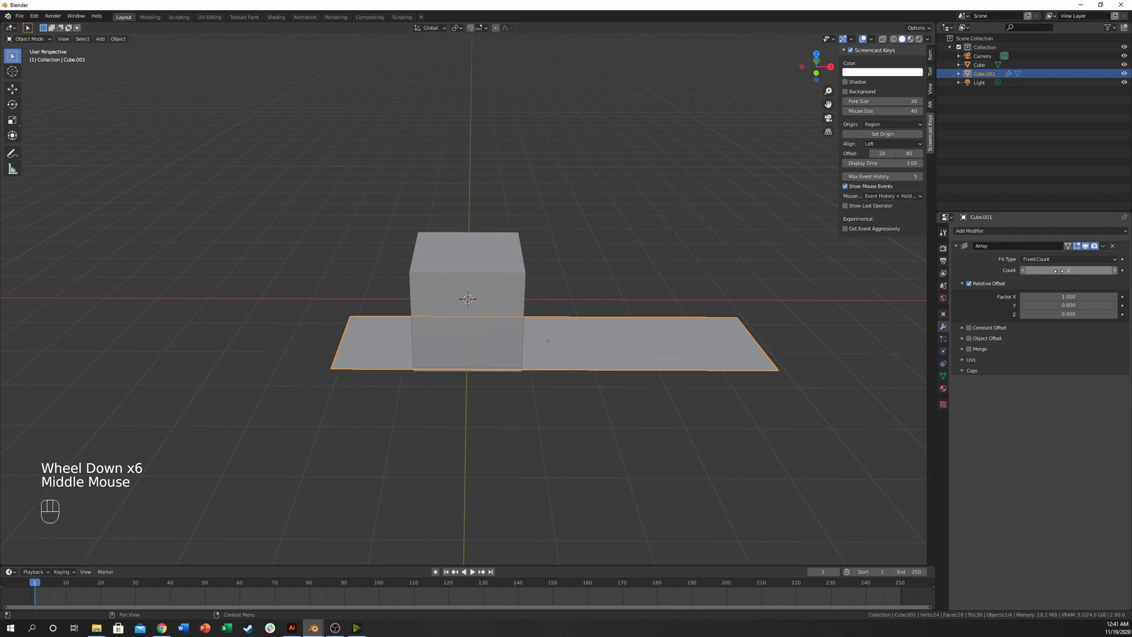
{"action": "mouse_move", "coordinate": [1061, 270]}
{"action": "left_mouse_down"}
{"action": "mouse_move", "coordinate": [1109, 270]}
{"action": "mouse_move", "coordinate": [1058, 270]}
{"action": "mouse_move", "coordinate": [1075, 270]}
{"action": "left_mouse_up"}
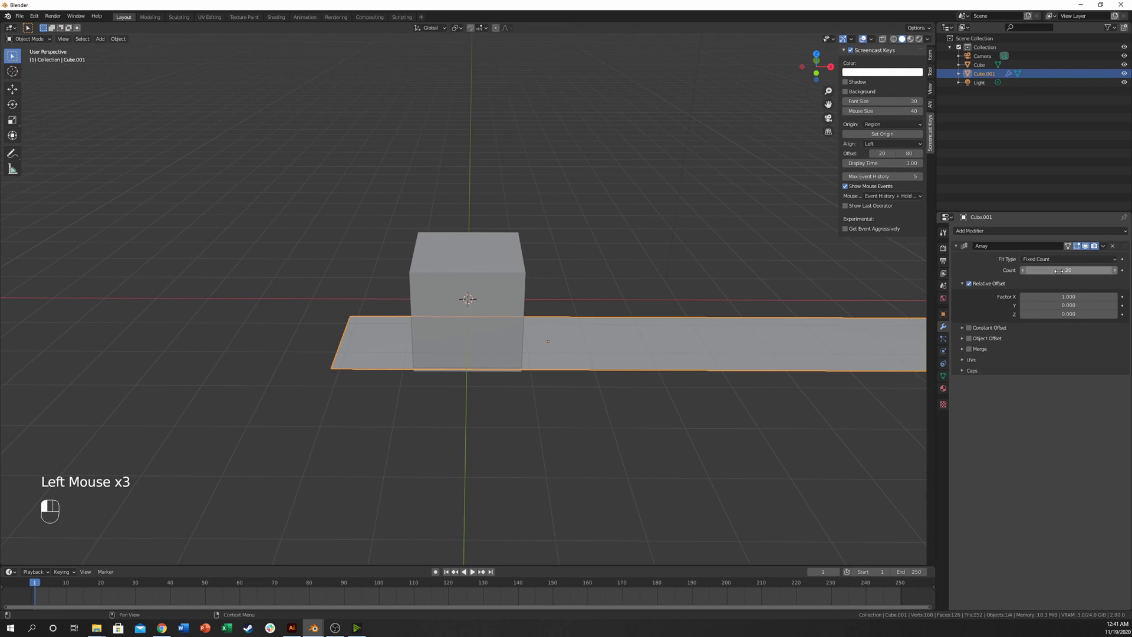
Switch the plate's Array modifier from Relative Offset to Object Offset.
{"action": "scroll", "coordinate": [752, 324], "scroll_direction": "down", "scroll_amount": 6}
{"action": "scroll", "coordinate": [507, 289], "scroll_direction": "down", "scroll_amount": 7}
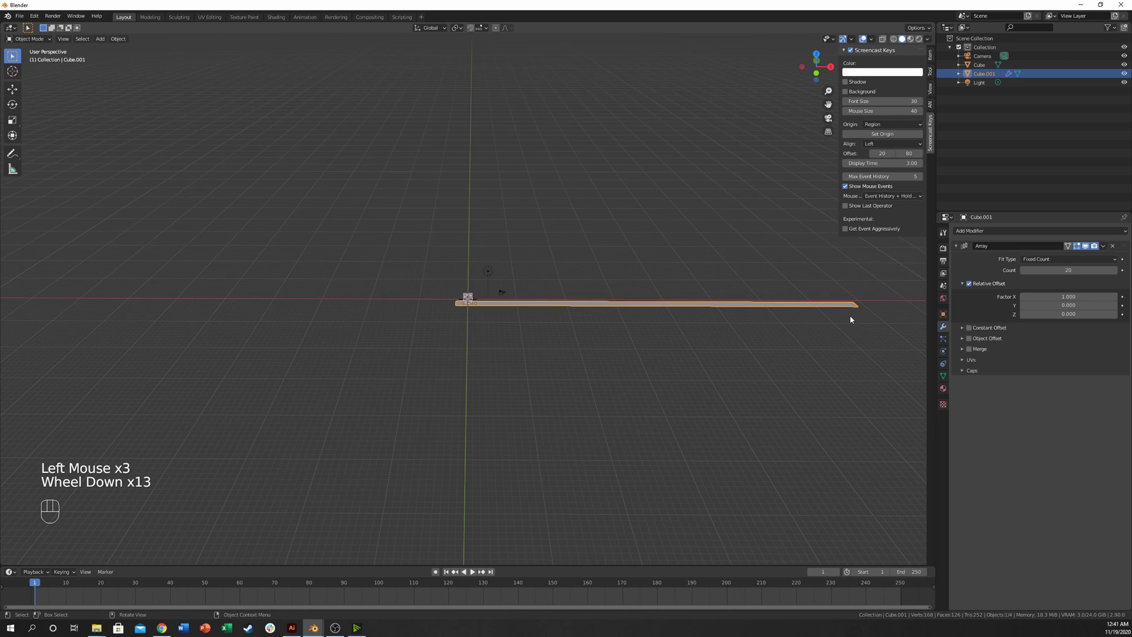
{"action": "key", "text": "KP_1"}
{"action": "scroll", "coordinate": [535, 281], "scroll_direction": "up", "scroll_amount": 17}
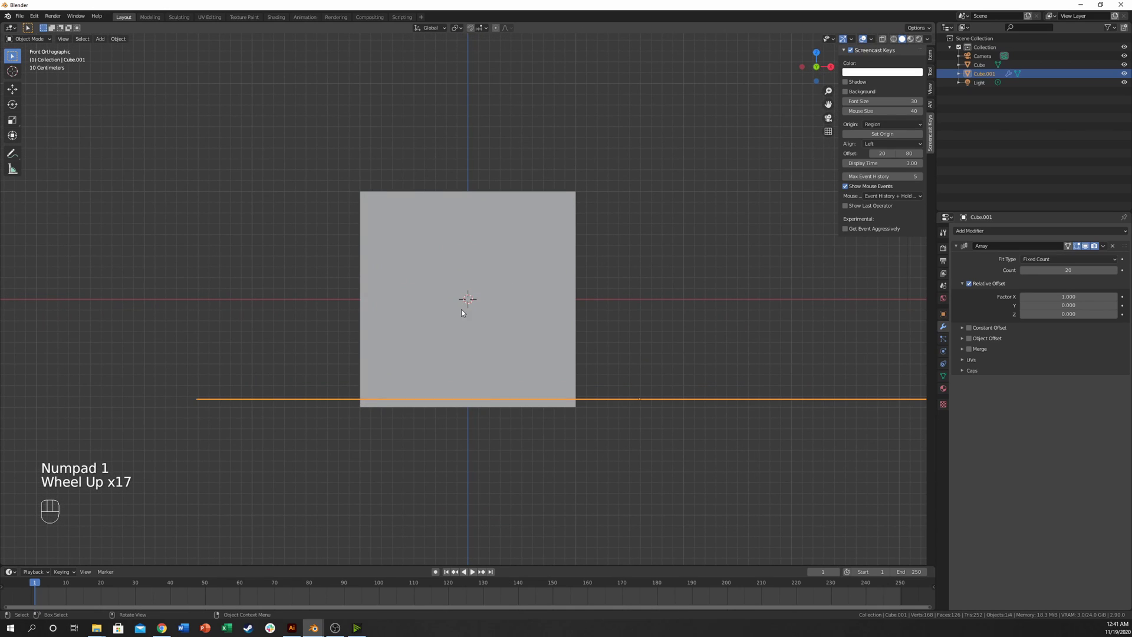
{"action": "left_click", "coordinate": [969, 284]}
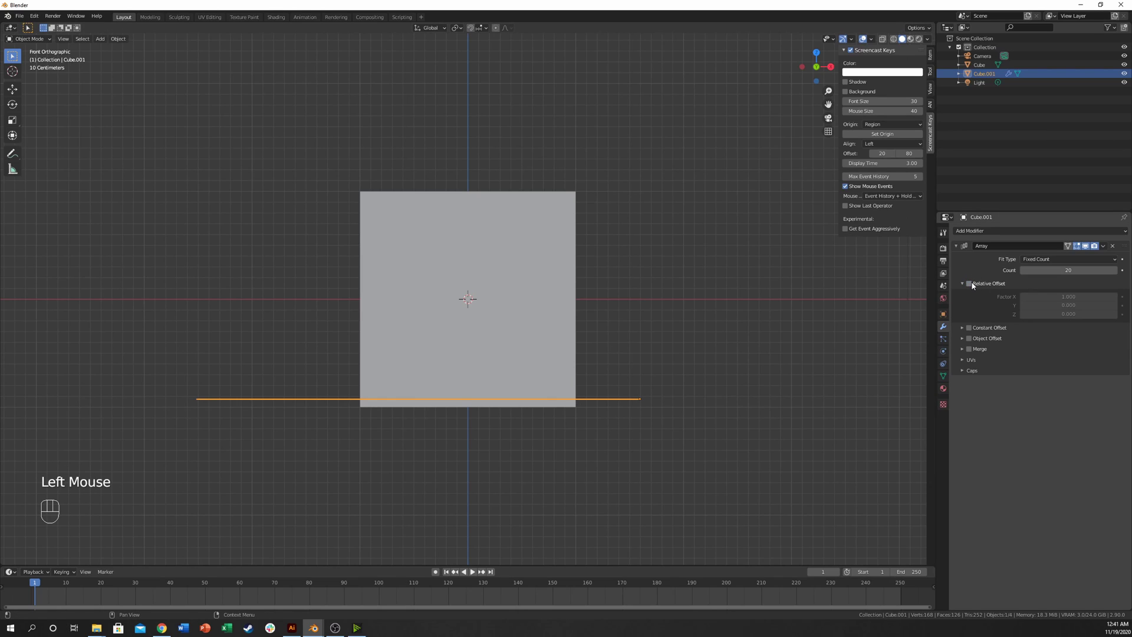
{"action": "left_click", "coordinate": [969, 339]}
{"action": "left_click", "coordinate": [961, 338]}
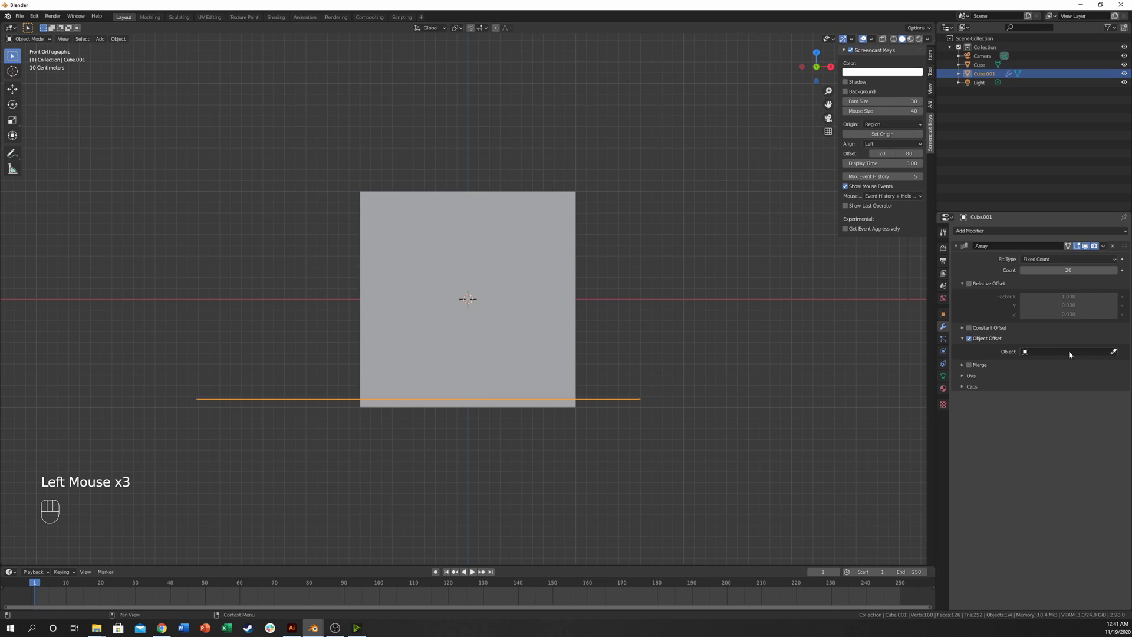
Add a Plain Axes empty and move it along the Z axis to about -0.93 m, level with the plate.
{"action": "key", "text": "shift+a"}
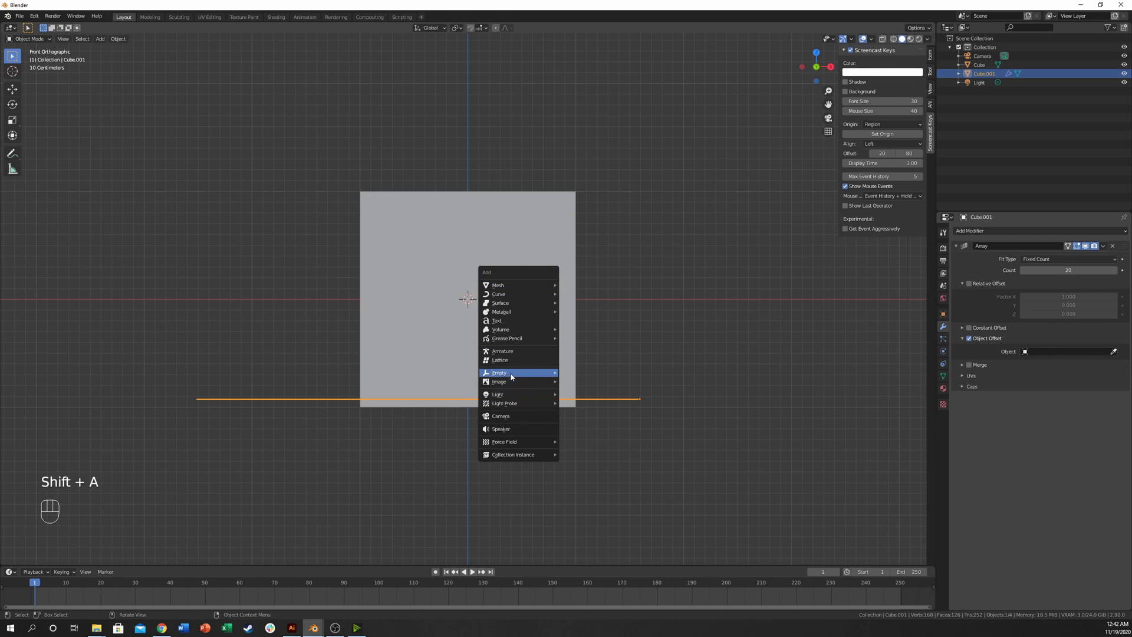
{"action": "left_click", "coordinate": [577, 373]}
{"action": "key", "text": "g"}
{"action": "key", "text": "z"}
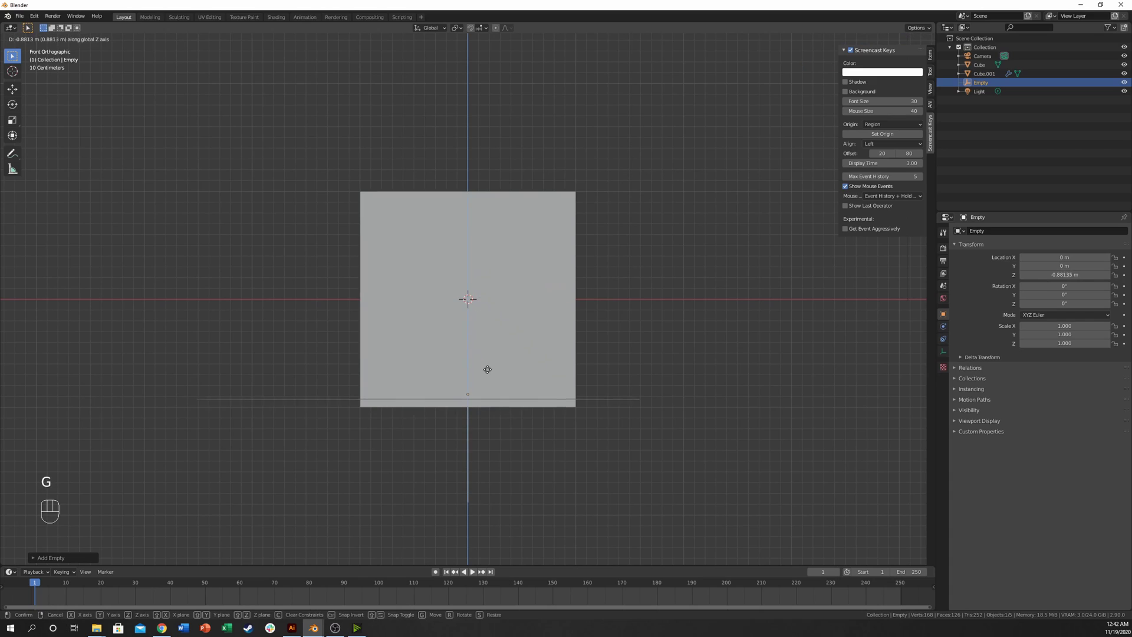
{"action": "left_click", "coordinate": [492, 374]}
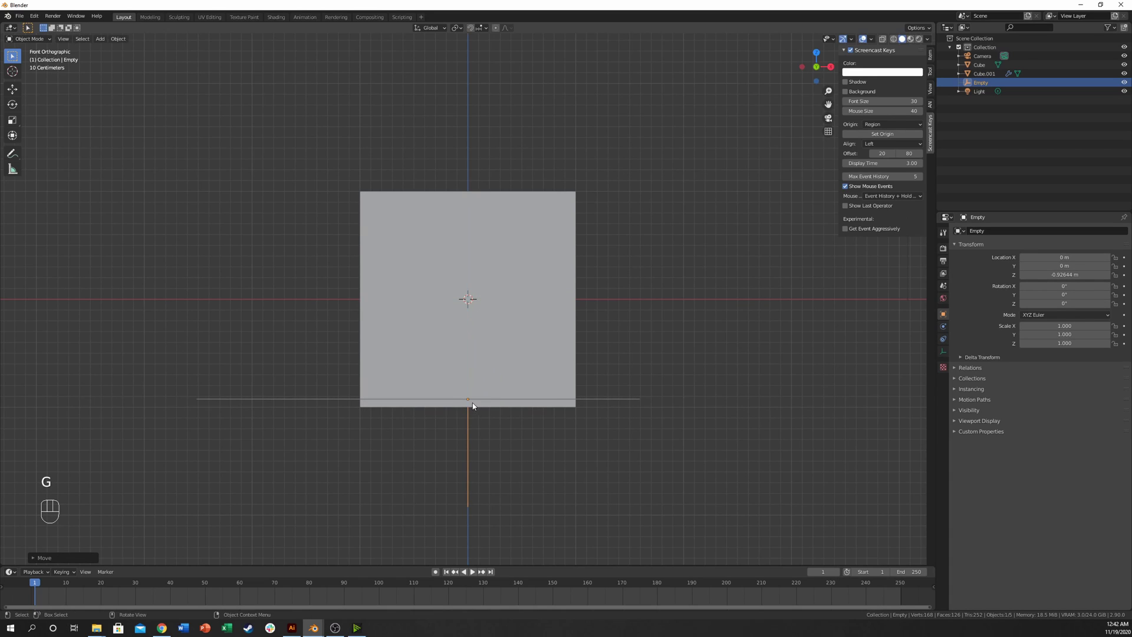
Move the empty onto the plate's origin at its outer end, about X 1.6 m and Z -0.93 m.
{"action": "key", "text": "g"}
{"action": "key", "text": "x"}
{"action": "left_click", "coordinate": [645, 422]}
{"action": "key", "text": "g"}
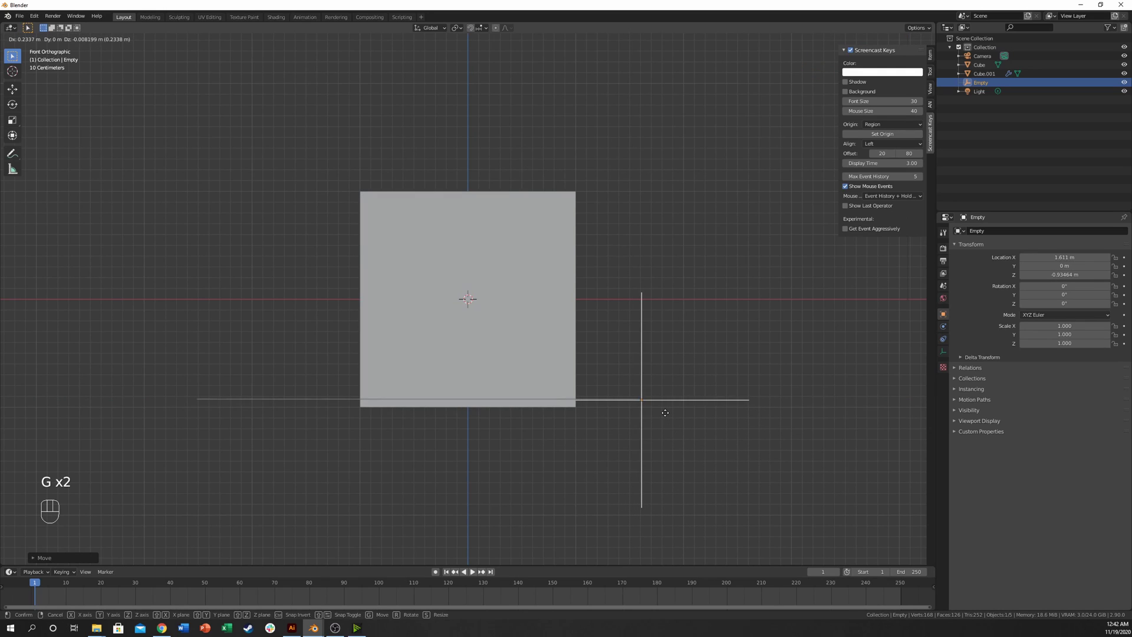
{"action": "left_click", "coordinate": [655, 415]}
{"action": "scroll", "coordinate": [636, 404], "scroll_direction": "up", "scroll_amount": 2}
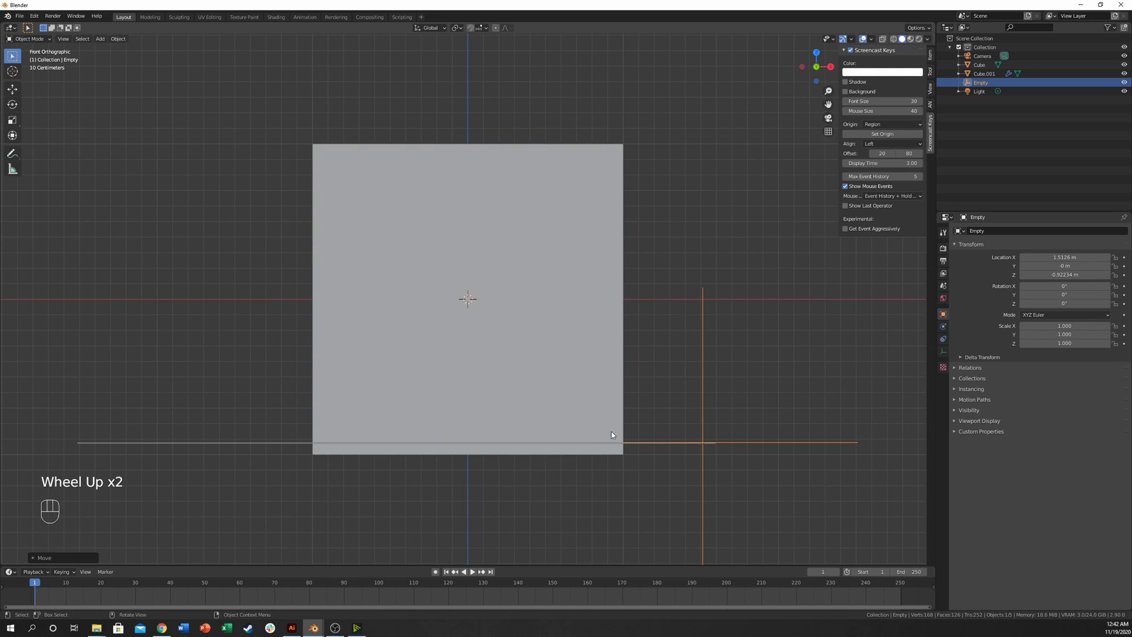
{"action": "left_click", "coordinate": [266, 444]}
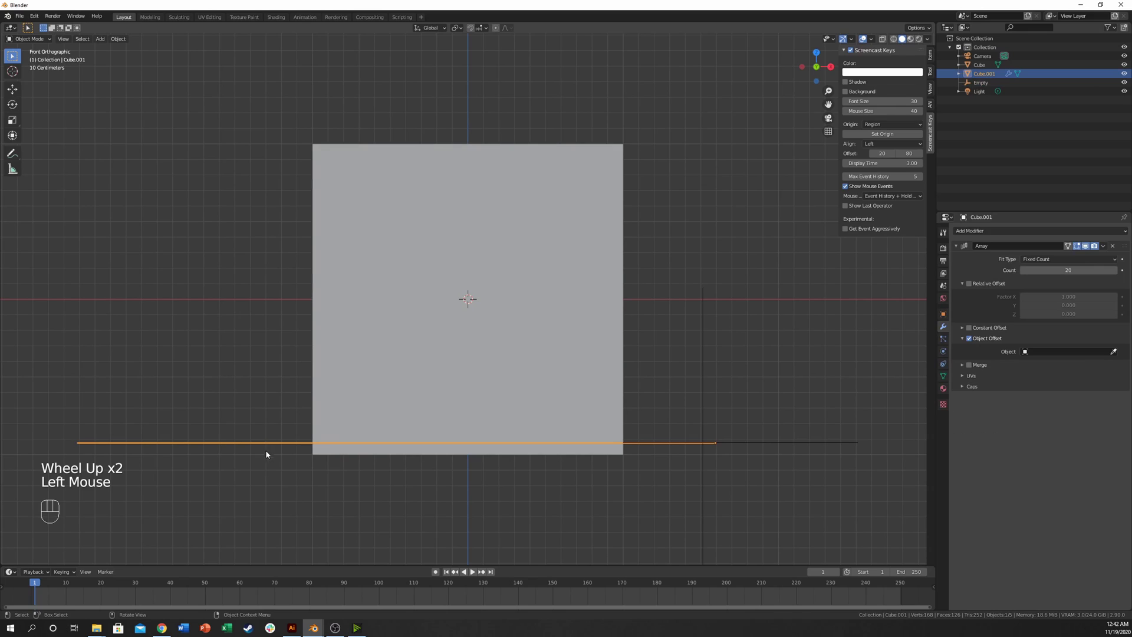
{"action": "left_click", "coordinate": [715, 443]}
{"action": "key", "text": "g"}
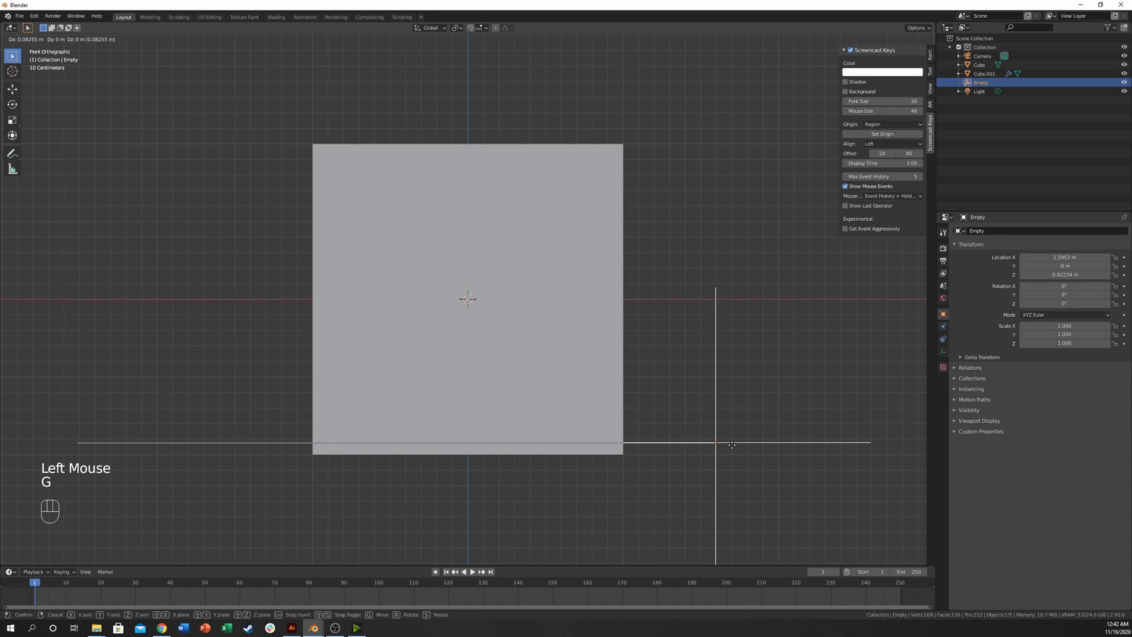
{"action": "left_click", "coordinate": [733, 448]}
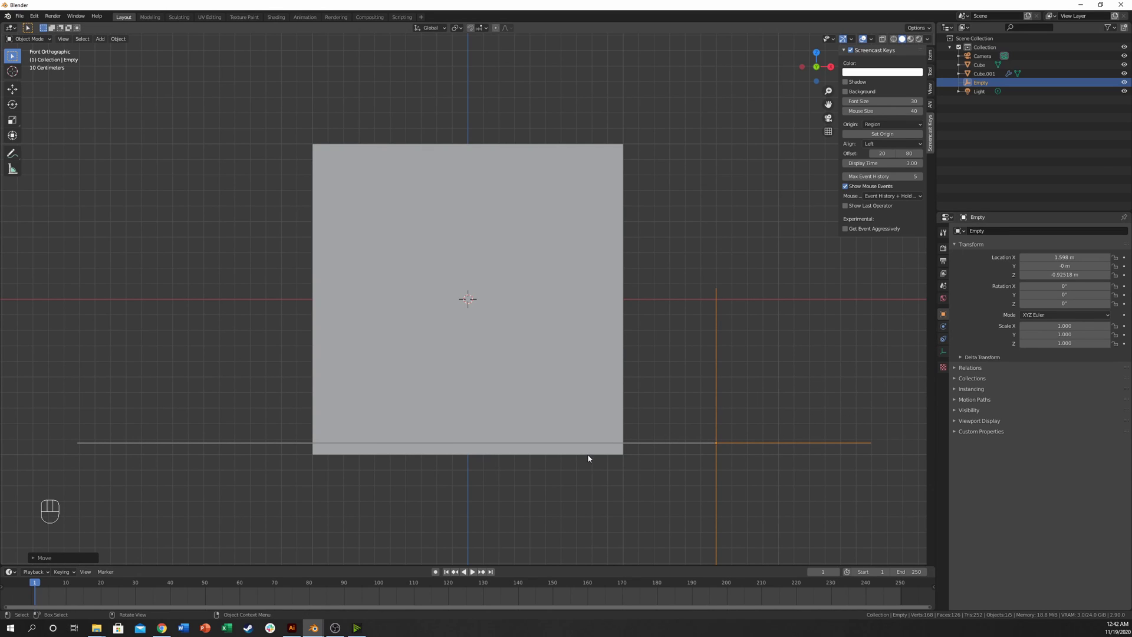
Set the empty as the offset object of the plate's Array modifier.
{"action": "left_click", "coordinate": [634, 442]}
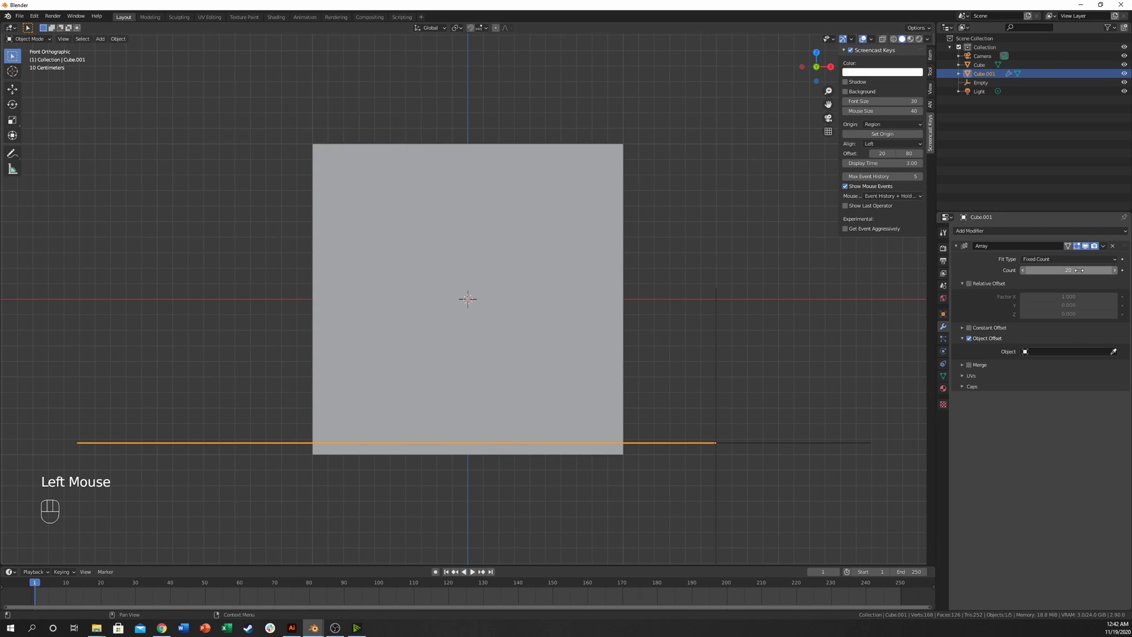
{"action": "left_click", "coordinate": [1113, 351]}
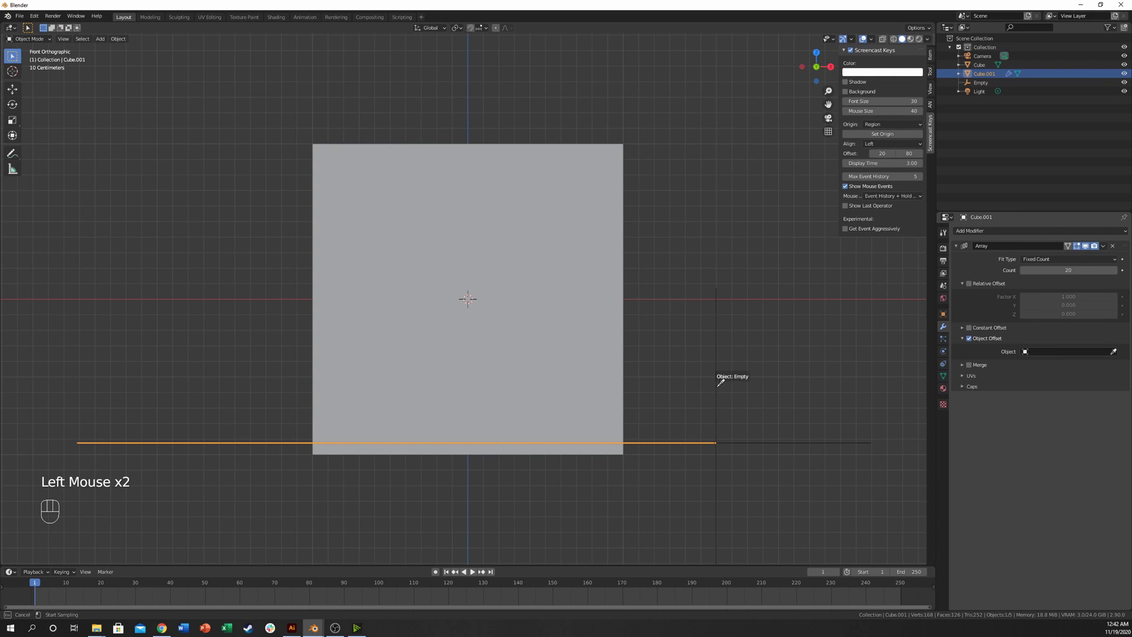
{"action": "left_click", "coordinate": [719, 379]}
Rotate the empty in front view to about 3.5° around Y so the arrayed plates fan out across the cube.
{"action": "left_click", "coordinate": [797, 441]}
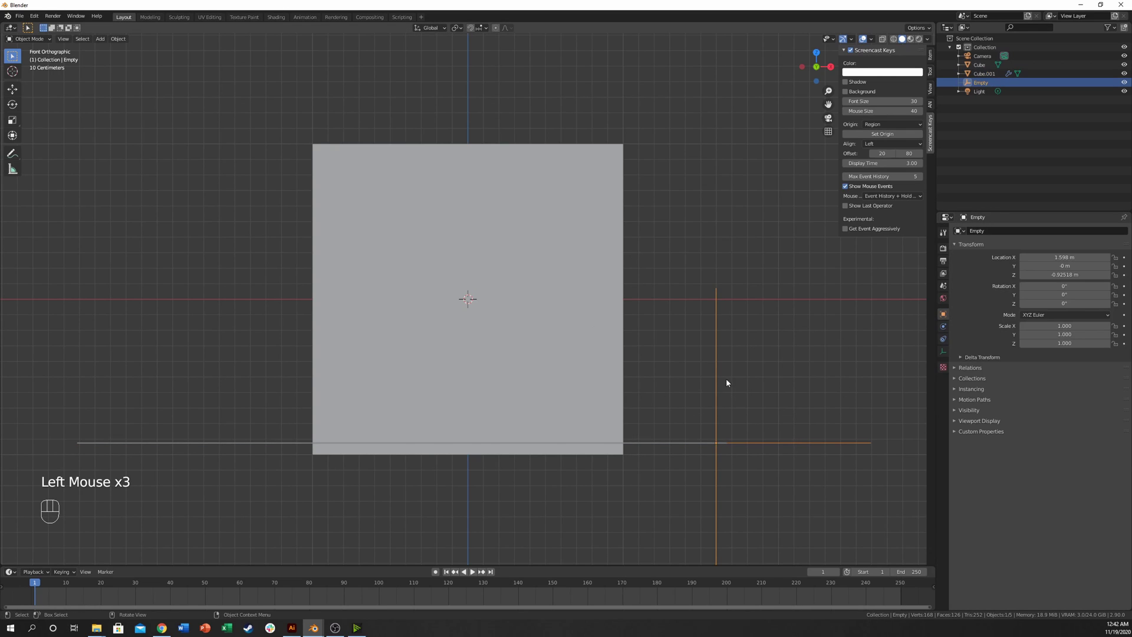
{"action": "key", "text": "r"}
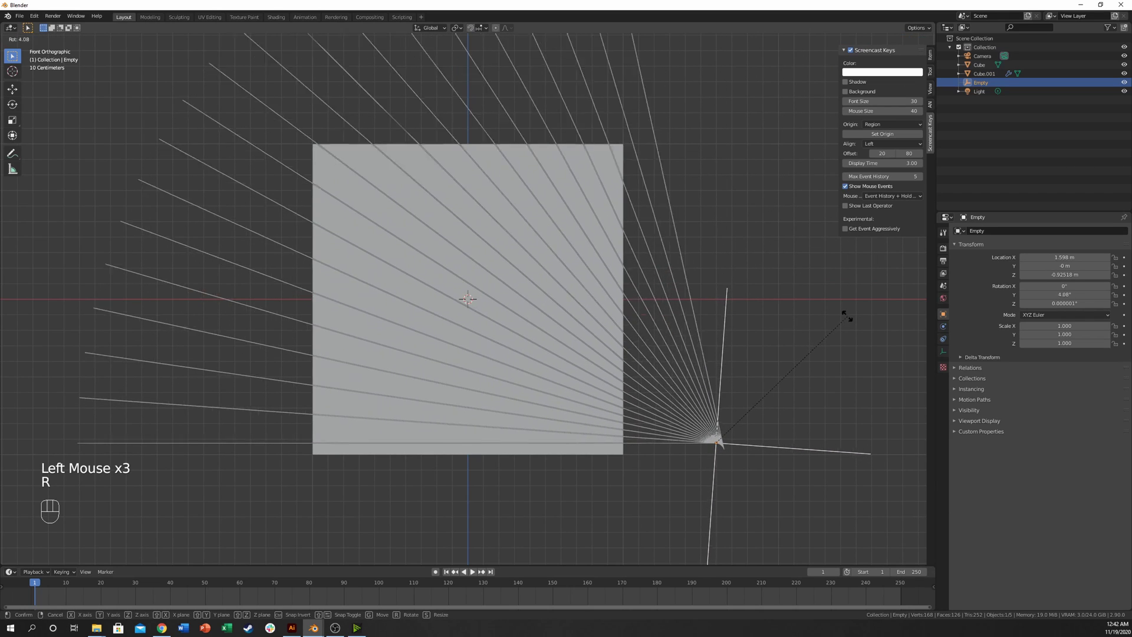
{"action": "left_click", "coordinate": [845, 318]}
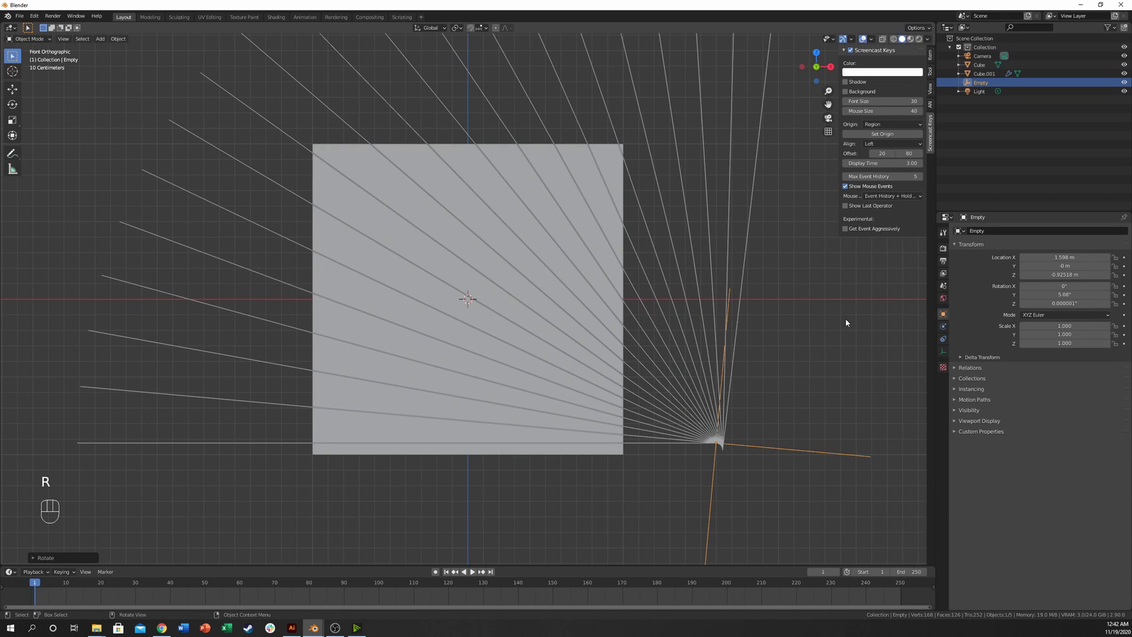
{"action": "key", "text": "r"}
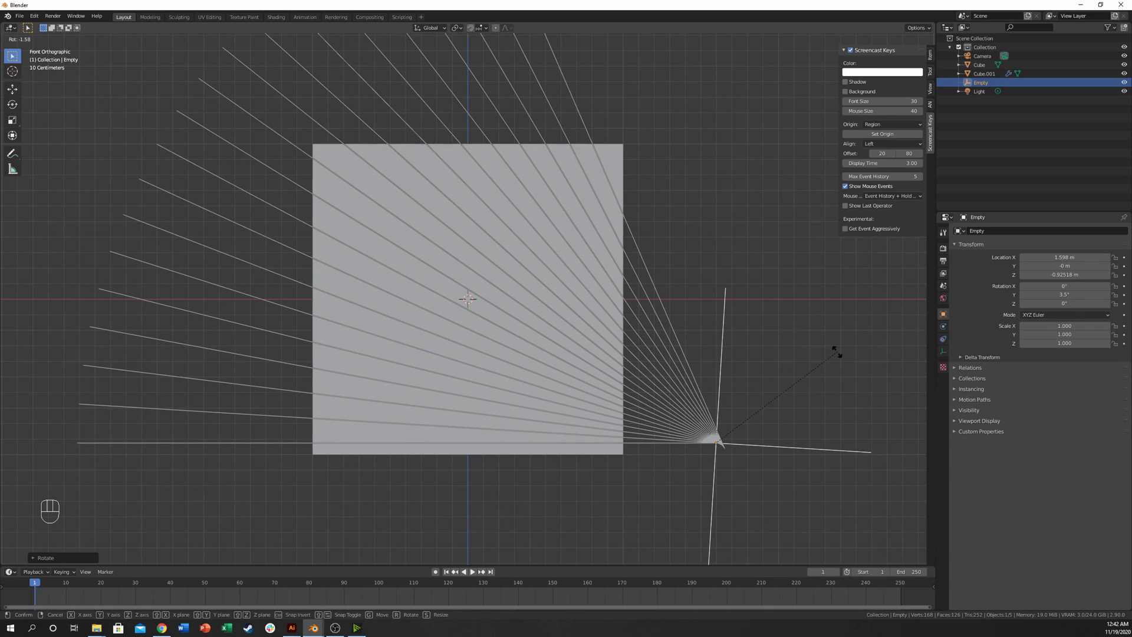
{"action": "left_click", "coordinate": [836, 352]}
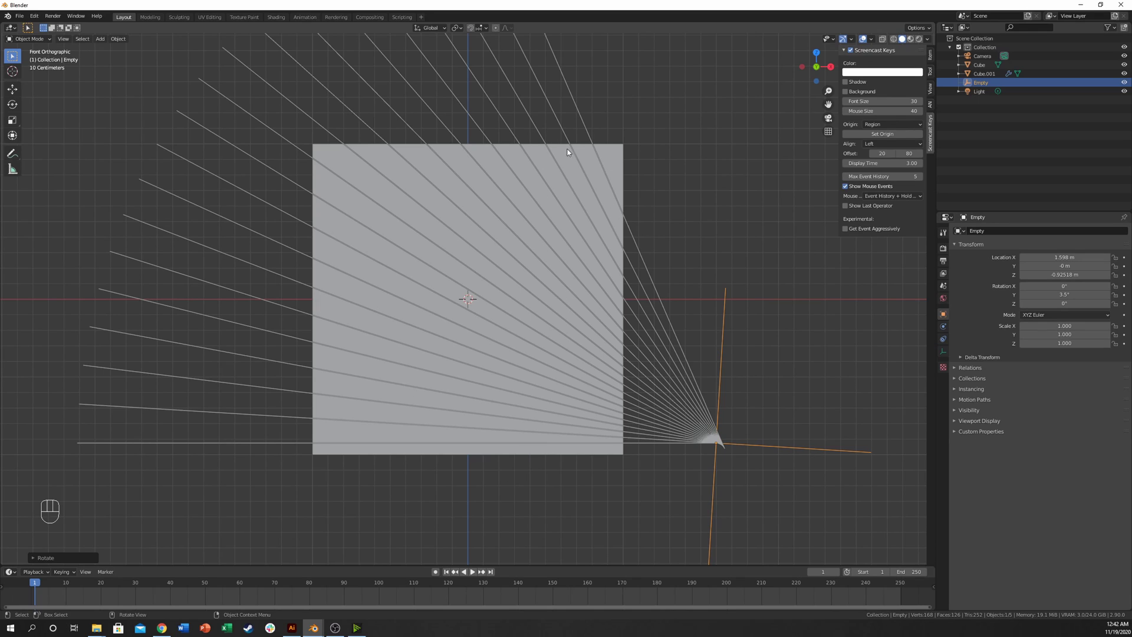
Add a Boolean modifier in Difference mode to the cube, with the plate array as its cutting object.
{"action": "left_click", "coordinate": [617, 154]}
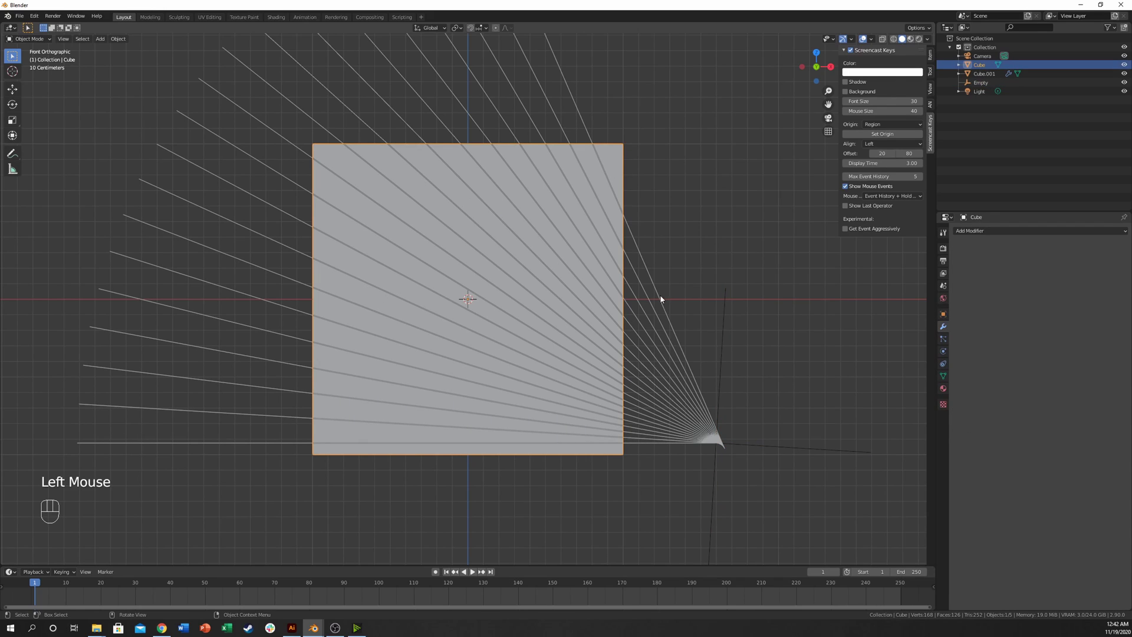
{"action": "left_click", "coordinate": [943, 325]}
{"action": "left_click", "coordinate": [1015, 232]}
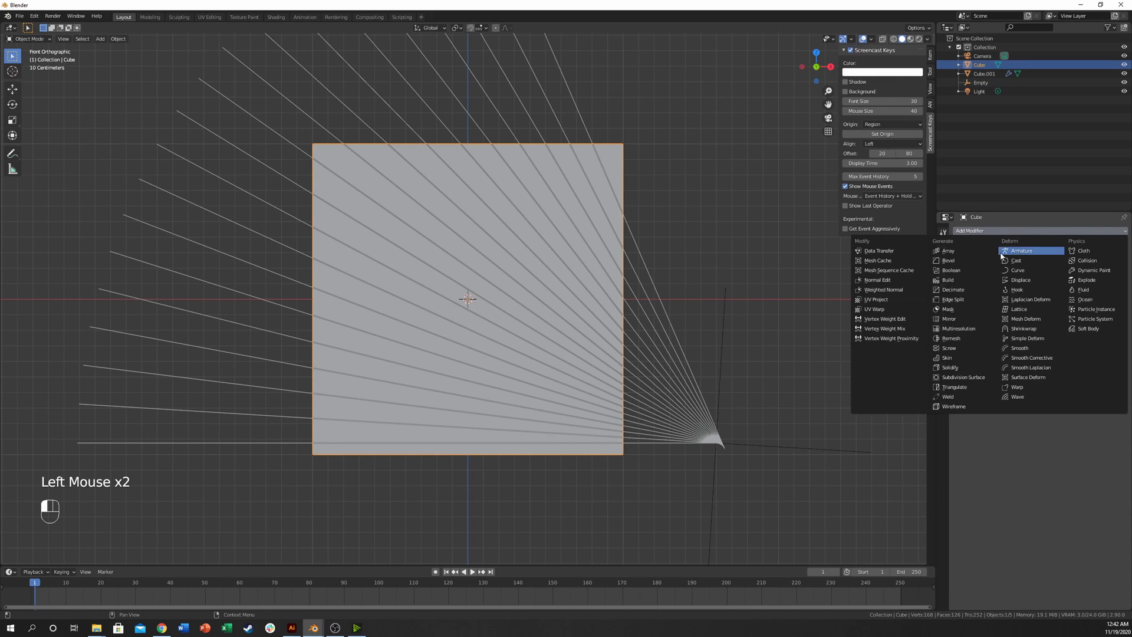
{"action": "left_click", "coordinate": [951, 270]}
{"action": "left_click", "coordinate": [1112, 271]}
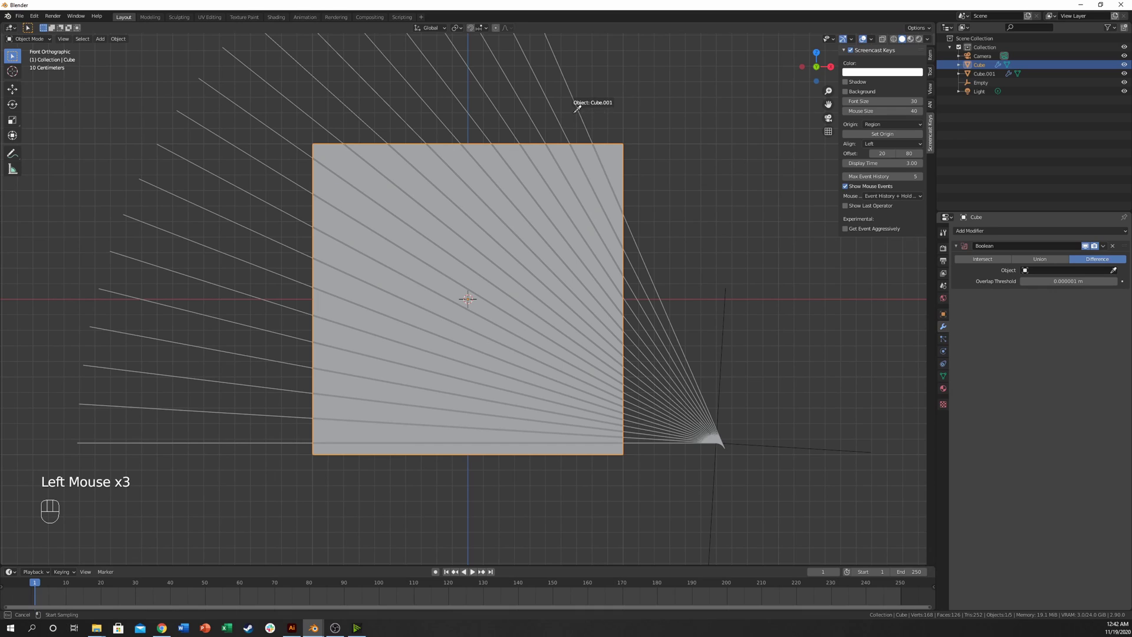
{"action": "left_click", "coordinate": [578, 112]}
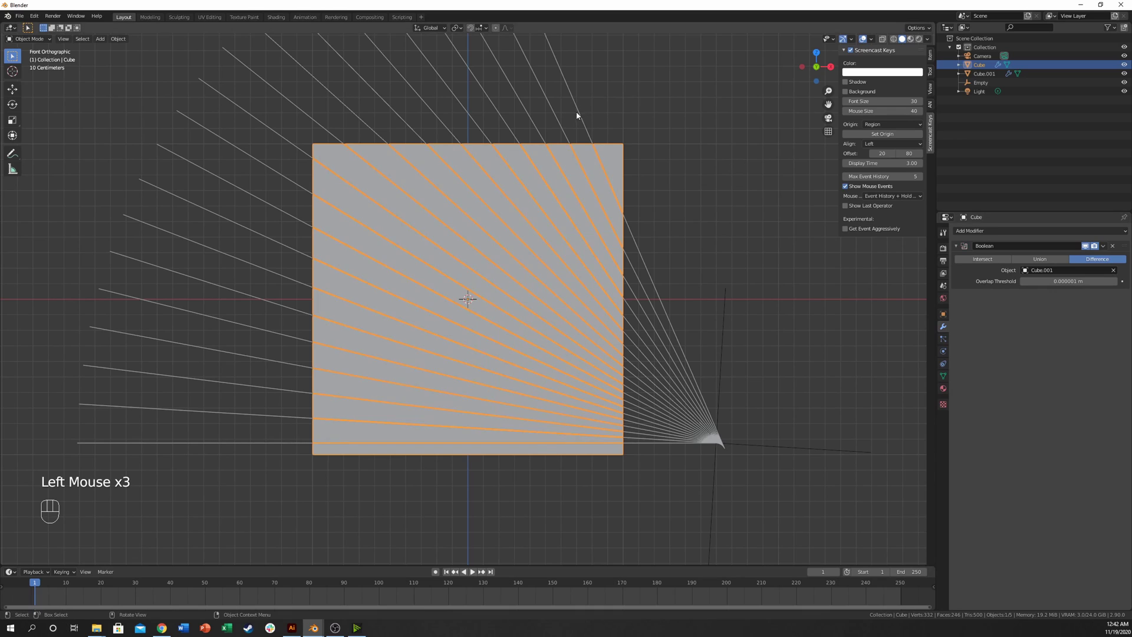
Hide the plate array and the empty in the viewport.
{"action": "left_click", "coordinate": [662, 308]}
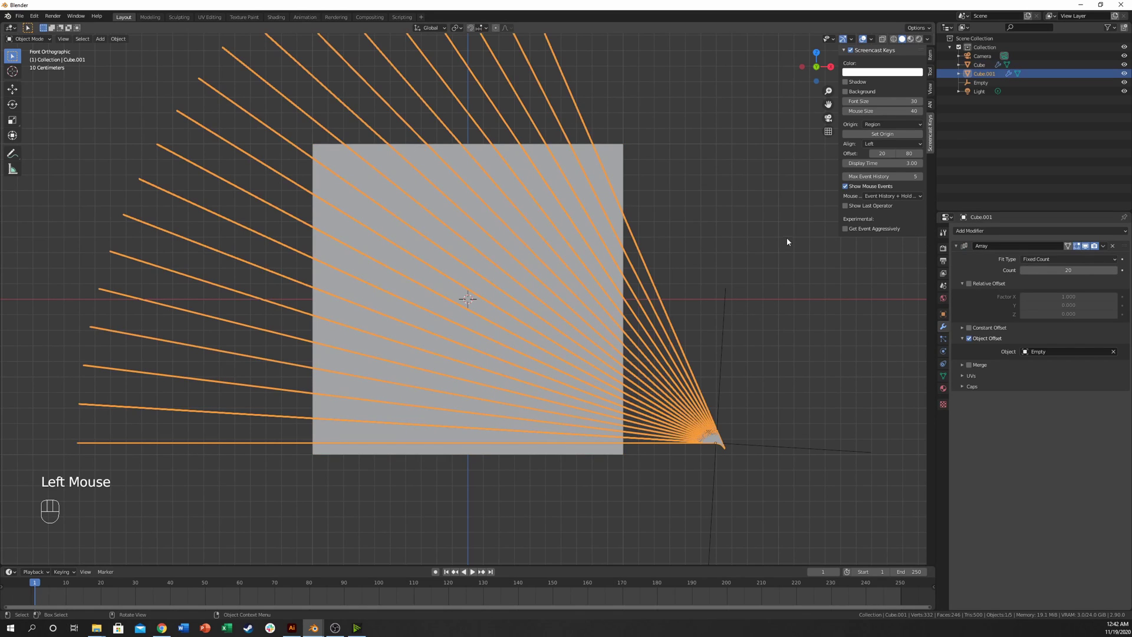
{"action": "left_click_drag", "start_coordinate": [786, 237], "coordinate": [672, 540]}
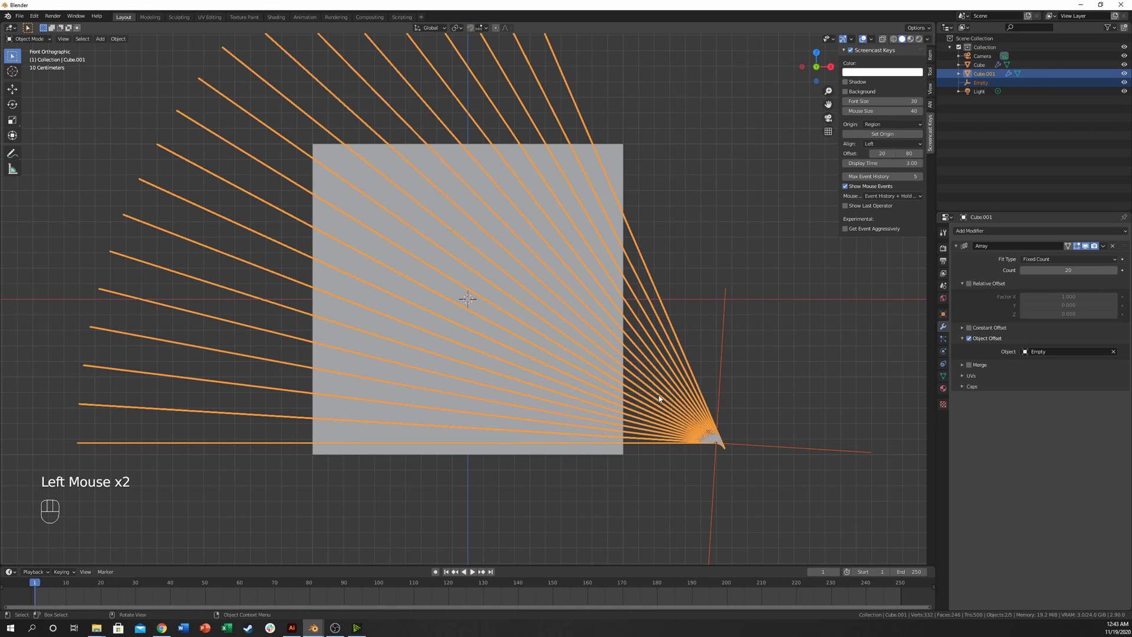
{"action": "key", "text": "h"}
Apply the Boolean modifier on the cube.
{"action": "left_click", "coordinate": [597, 154]}
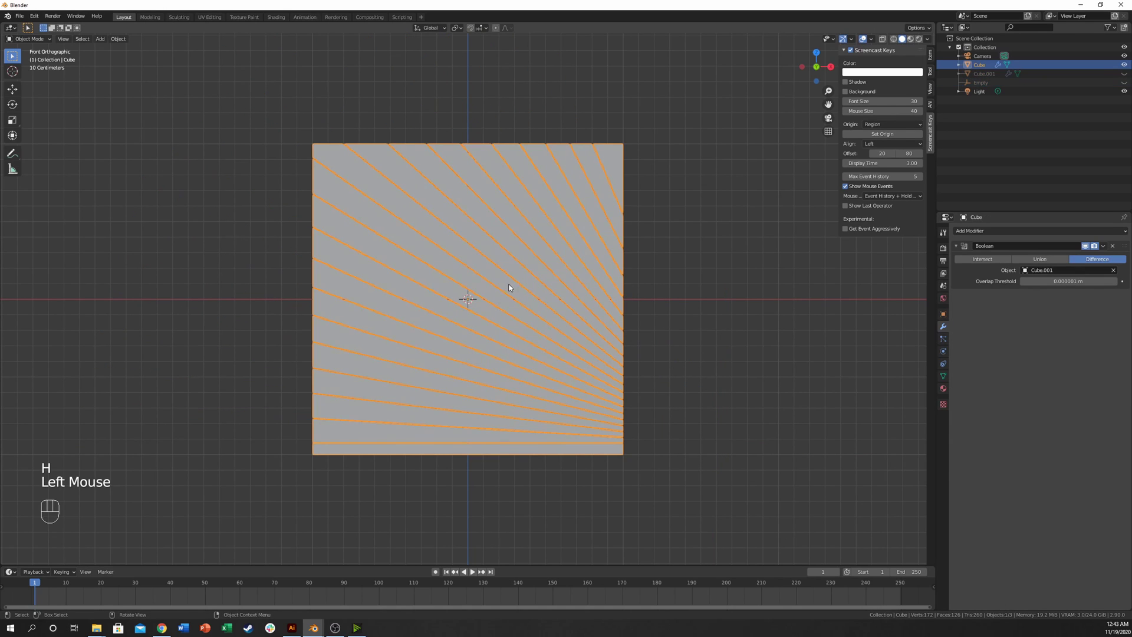
{"action": "middle_click_drag", "start_coordinate": [509, 288], "coordinate": [471, 309]}
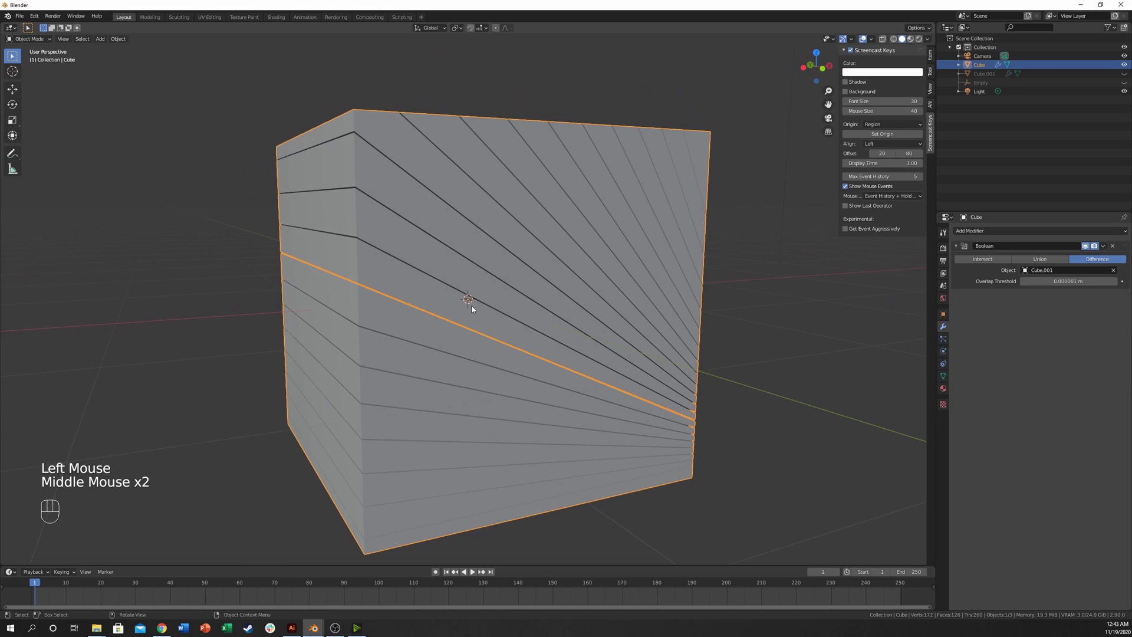
{"action": "key", "text": "KP_1"}
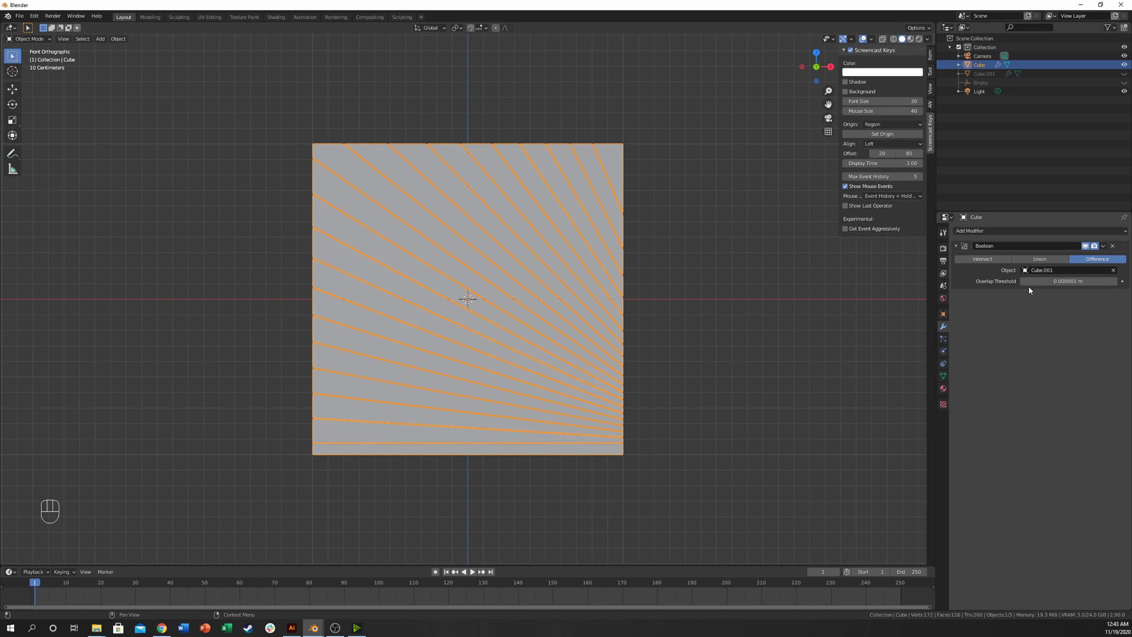
{"action": "left_click_drag", "start_coordinate": [1103, 247], "coordinate": [1067, 258]}
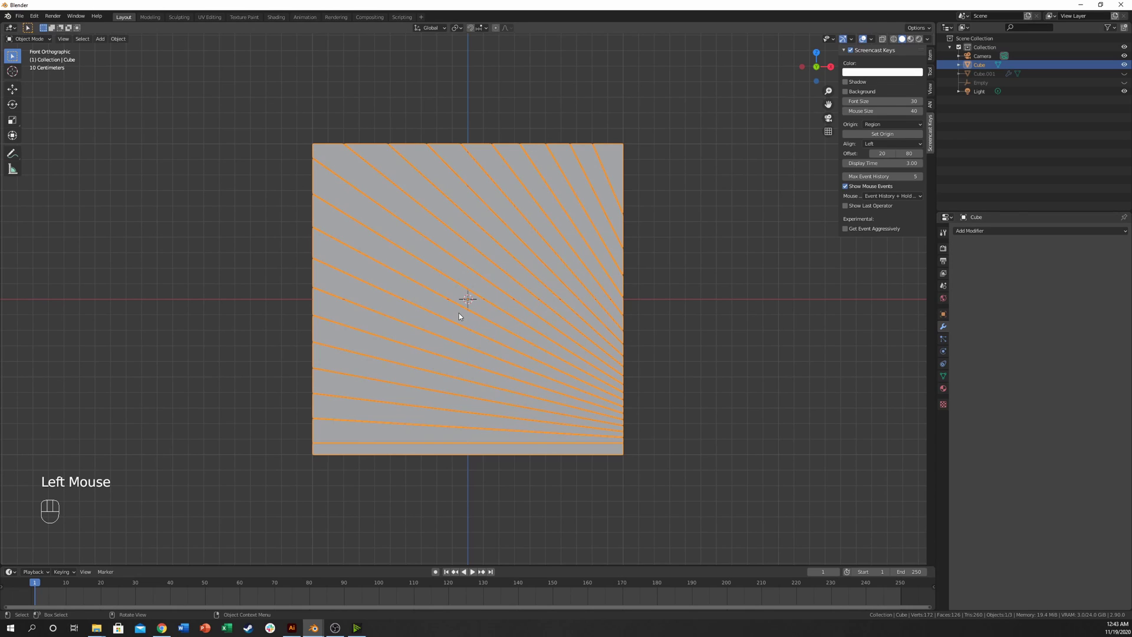
Separate the cut cube's mesh into individual objects by loose parts and return to Object Mode.
{"action": "key", "text": "Tab"}
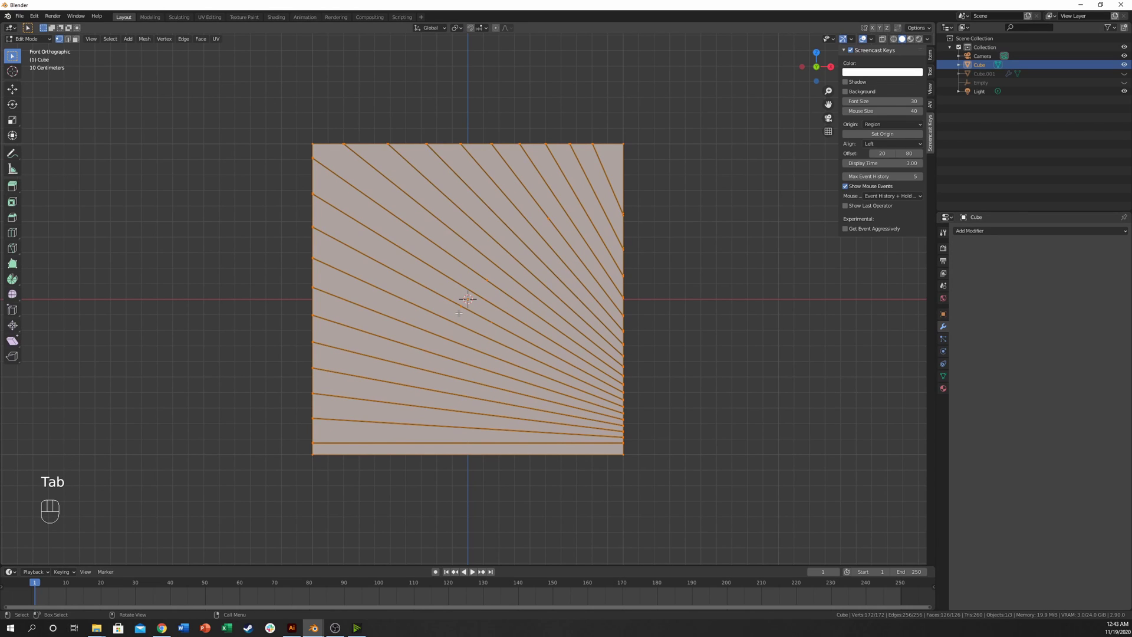
{"action": "key", "text": "p"}
{"action": "left_click", "coordinate": [459, 313]}
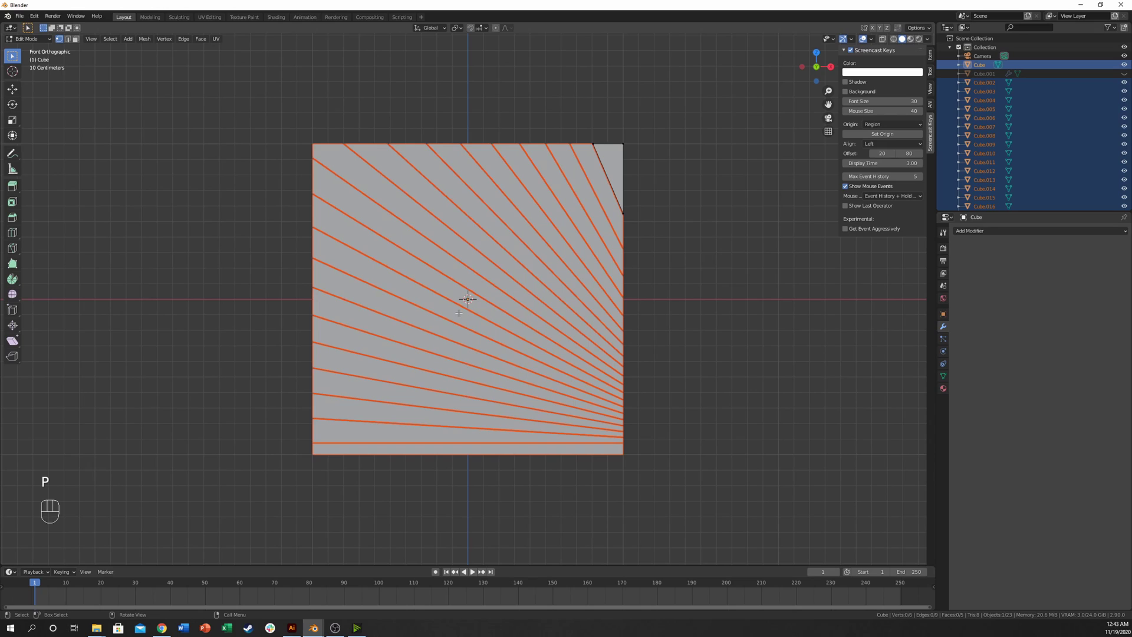
{"action": "key", "text": "Tab"}
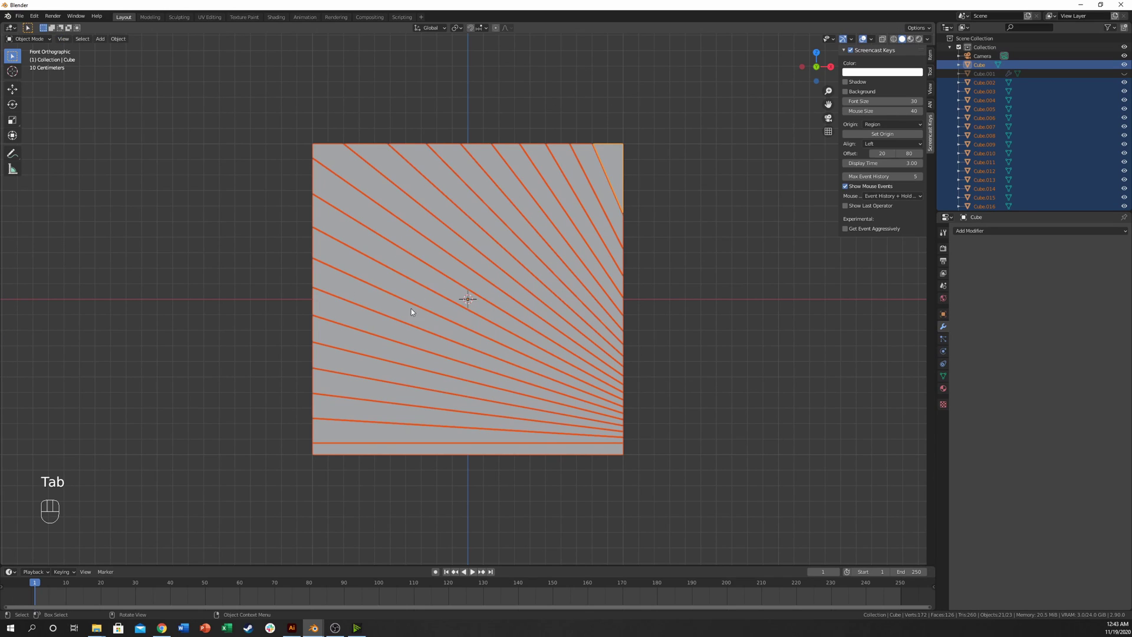
Check the separated slices one by one, from the cube's upper corner down to its base, to see whether each is its own object.
{"action": "left_click", "coordinate": [637, 153]}
{"action": "left_click", "coordinate": [610, 164]}
{"action": "left_click", "coordinate": [565, 177]}
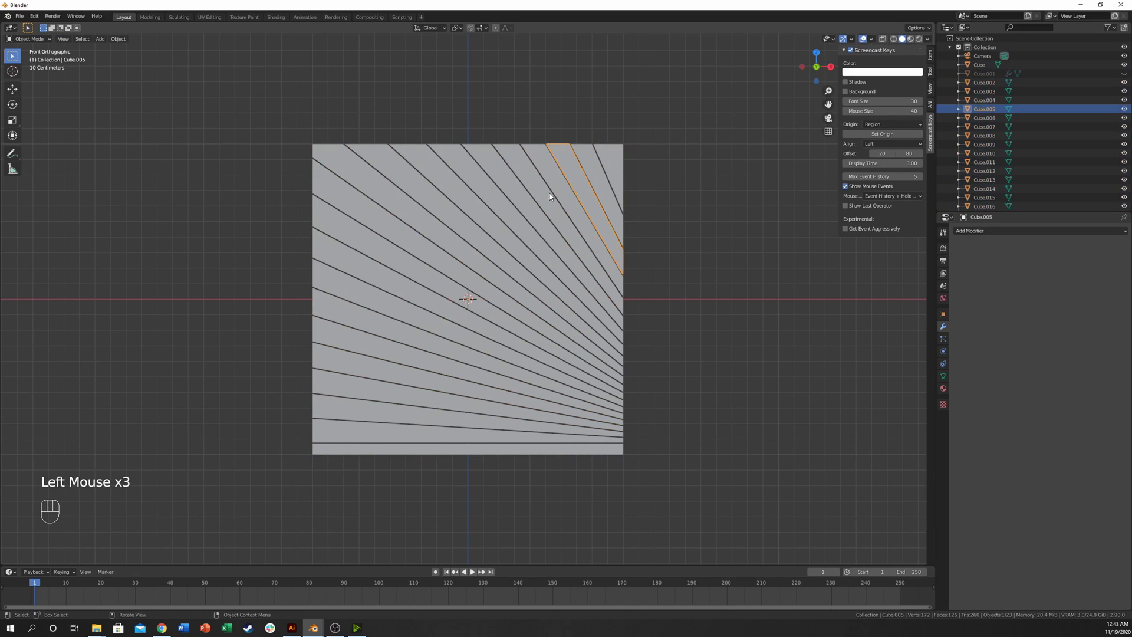
{"action": "left_click", "coordinate": [548, 200]}
{"action": "left_click", "coordinate": [531, 224]}
{"action": "left_click", "coordinate": [448, 330]}
{"action": "left_click", "coordinate": [413, 378]}
{"action": "left_click", "coordinate": [394, 409]}
{"action": "left_click", "coordinate": [388, 432]}
{"action": "left_click", "coordinate": [419, 445]}
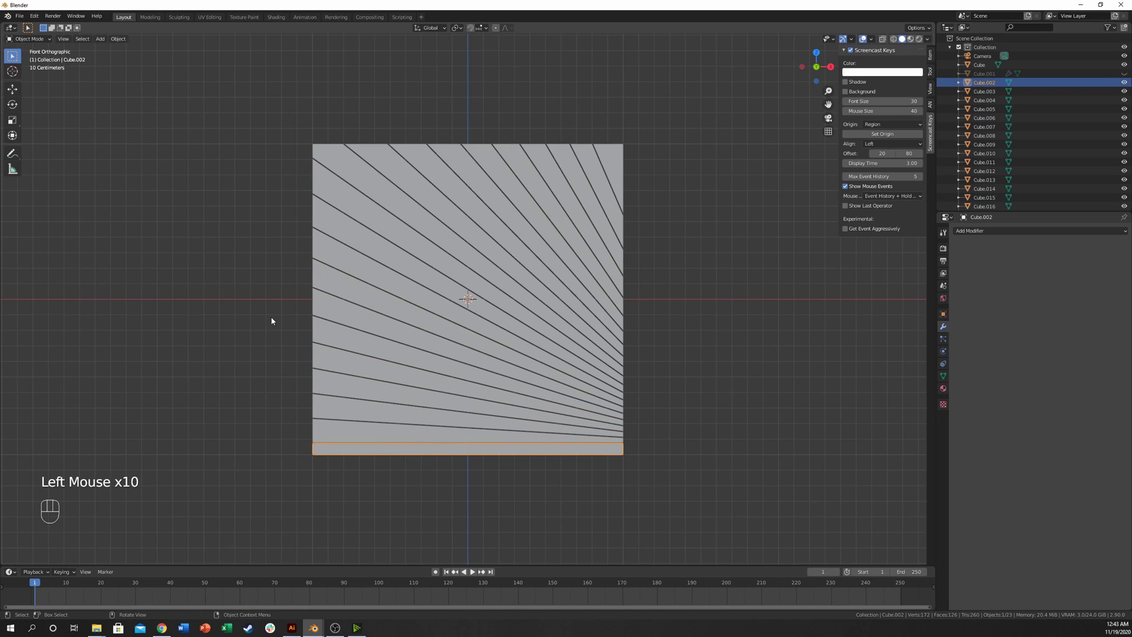
Add a plane and move it straight down about 1.02 m along Z to just beneath the cube.
{"action": "key", "text": "shift+a"}
{"action": "mouse_move", "coordinate": [270, 231]}
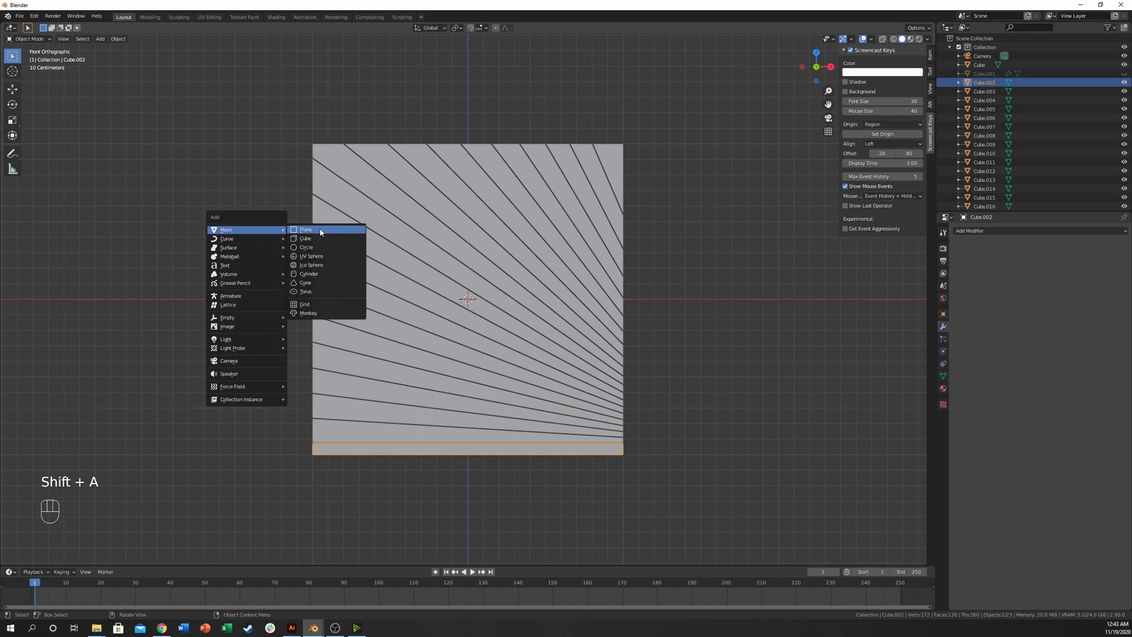
{"action": "left_click", "coordinate": [321, 233]}
{"action": "key", "text": "g"}
{"action": "key", "text": "z"}
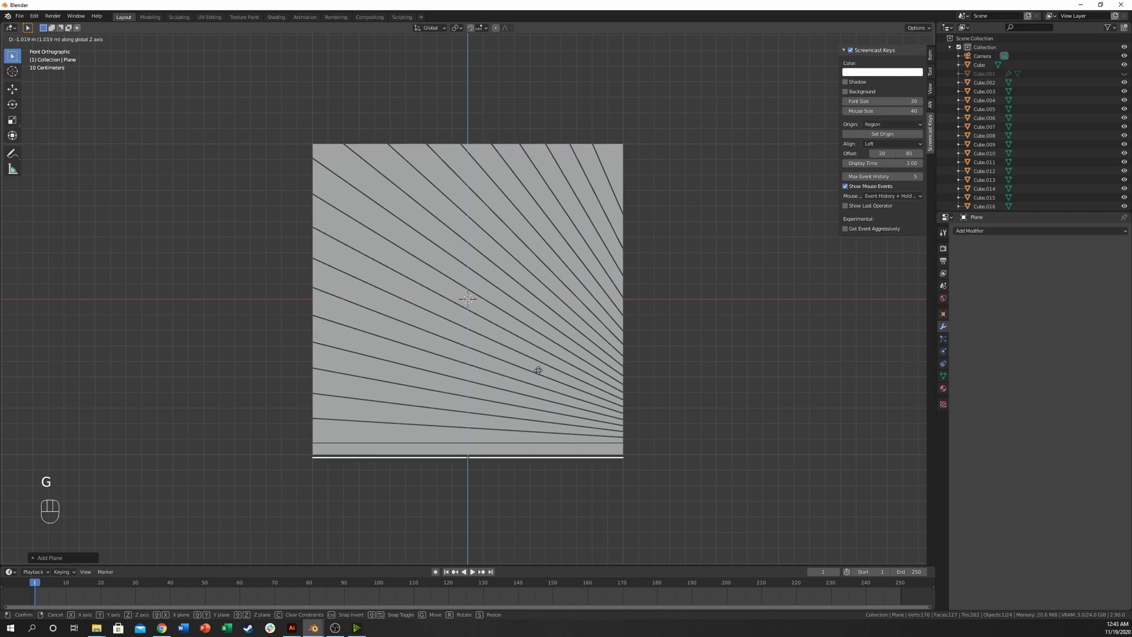
{"action": "left_click", "coordinate": [539, 371]}
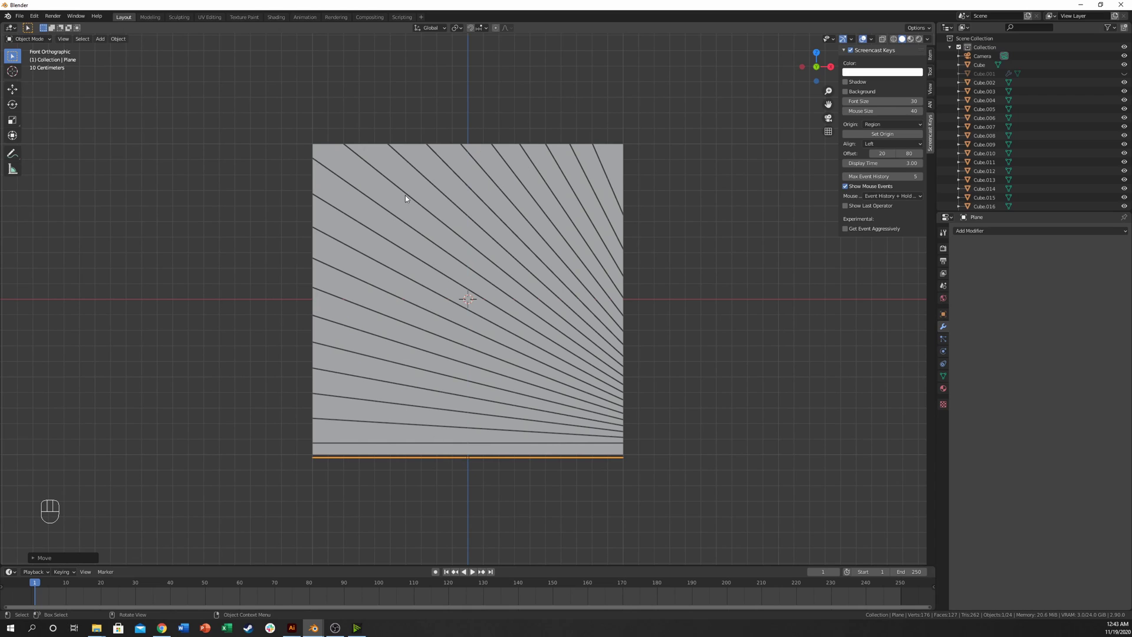
Scale the plane up into a wide floor extending well beyond the cube on all sides.
{"action": "scroll", "coordinate": [458, 470], "scroll_direction": "down", "scroll_amount": 4}
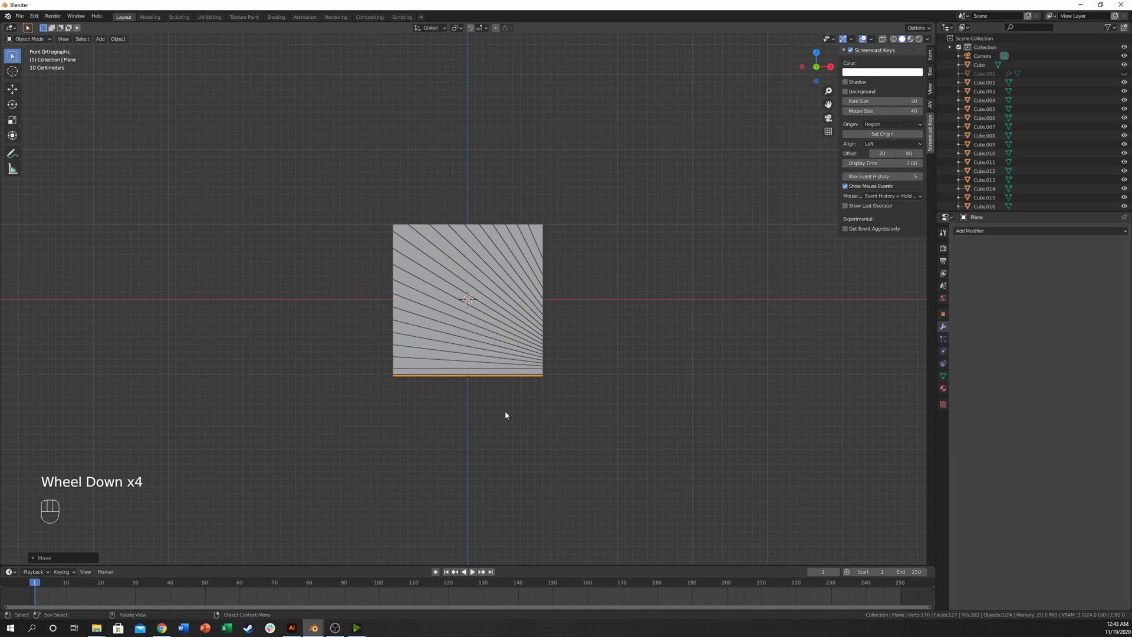
{"action": "middle_click_drag", "start_coordinate": [504, 411], "coordinate": [500, 447]}
{"action": "key", "text": "s"}
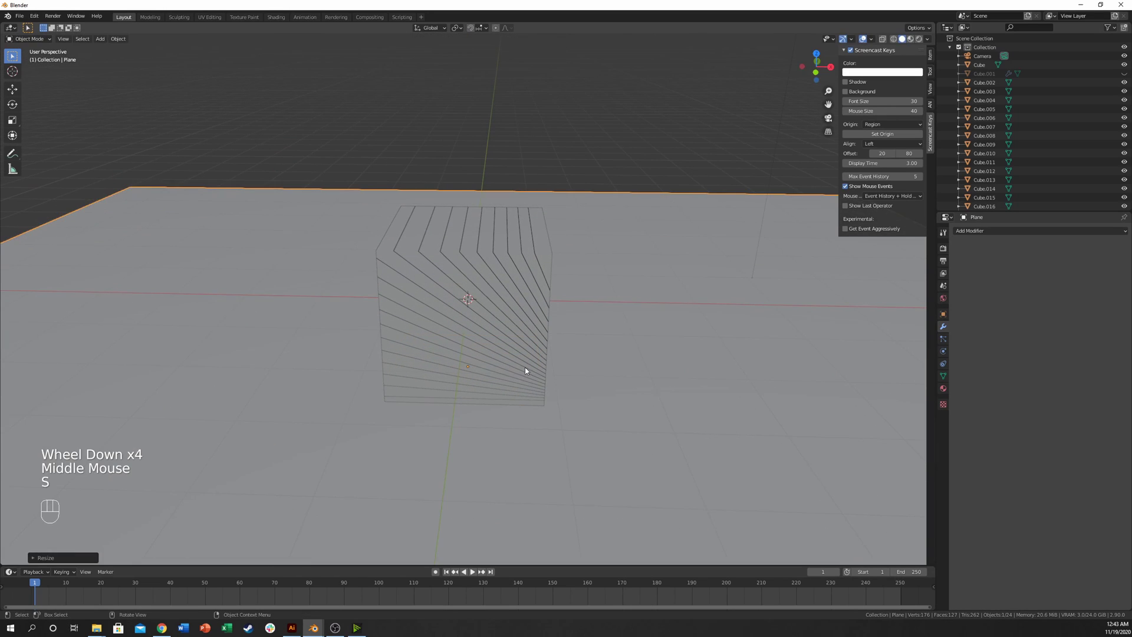
{"action": "scroll", "coordinate": [522, 369], "scroll_direction": "down", "scroll_amount": 7}
{"action": "key", "text": "s"}
{"action": "key", "text": "s"}
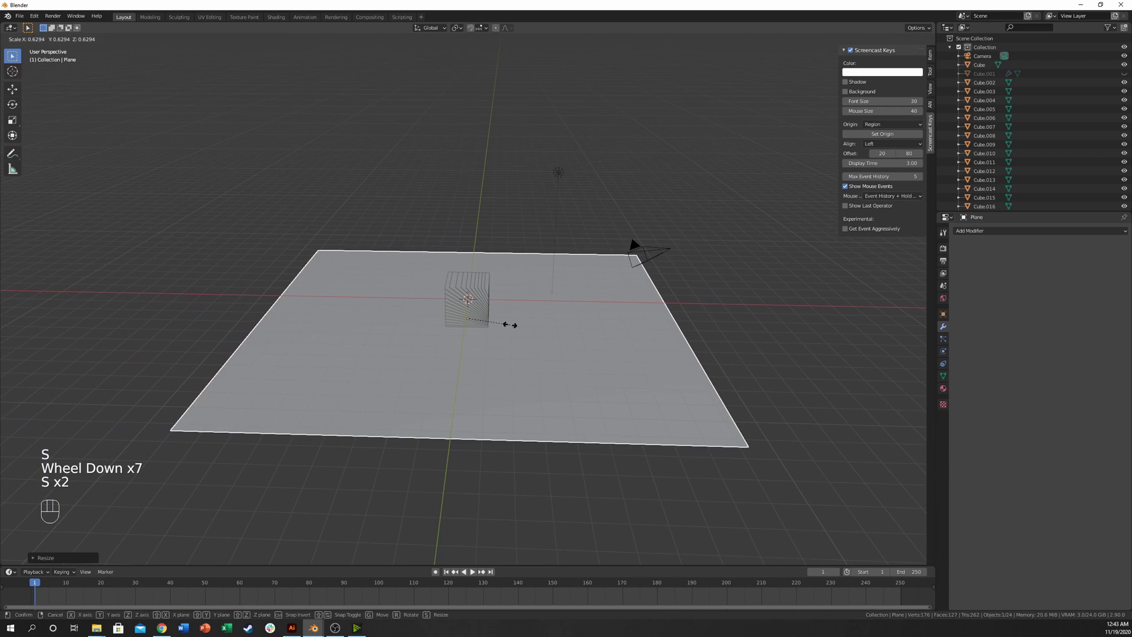
{"action": "left_click", "coordinate": [513, 332]}
{"action": "middle_click_drag", "start_coordinate": [518, 328], "coordinate": [520, 323]}
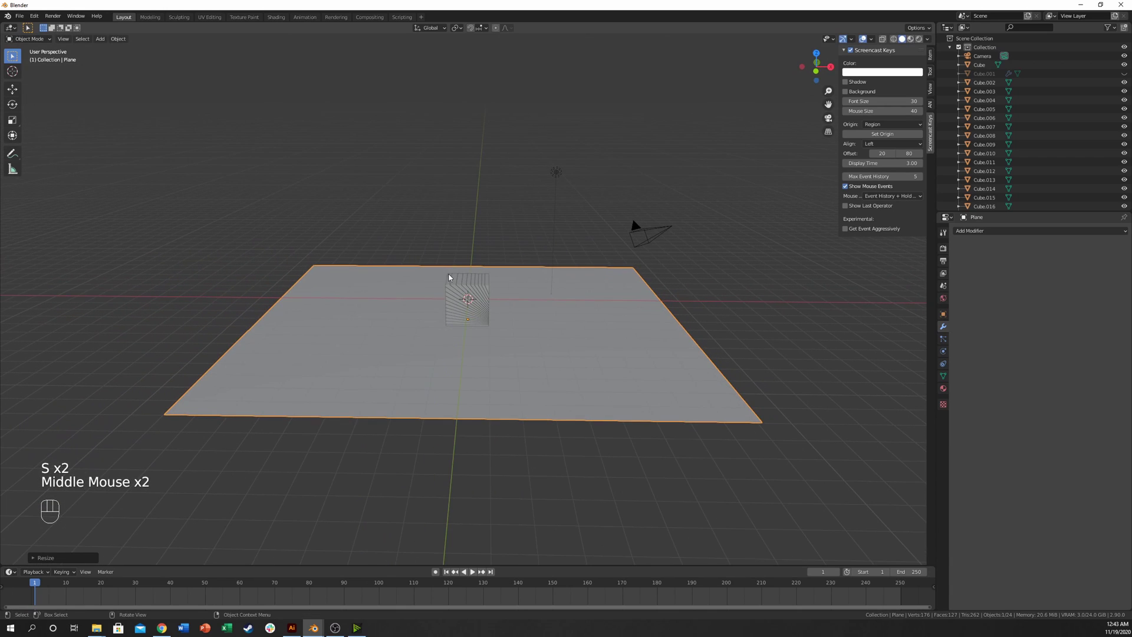
Select all cube slices with the upper corner slice as the active object, and enable Rigid Body physics on it.
{"action": "key", "text": "KP_1"}
{"action": "scroll", "coordinate": [548, 307], "scroll_direction": "up", "scroll_amount": 11}
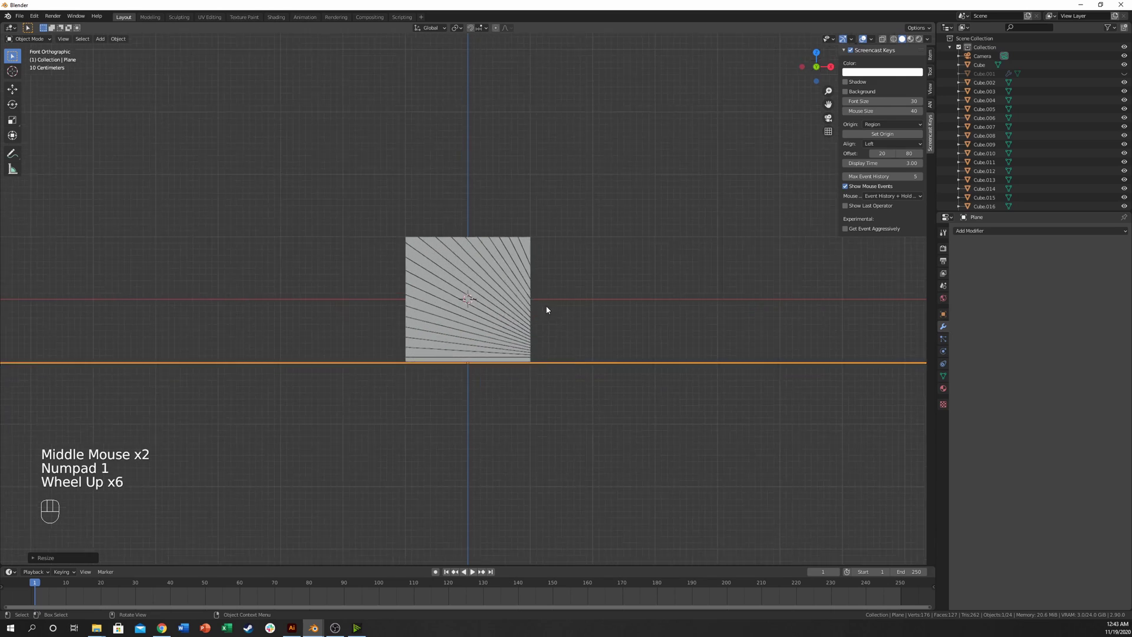
{"action": "left_click", "coordinate": [610, 159]}
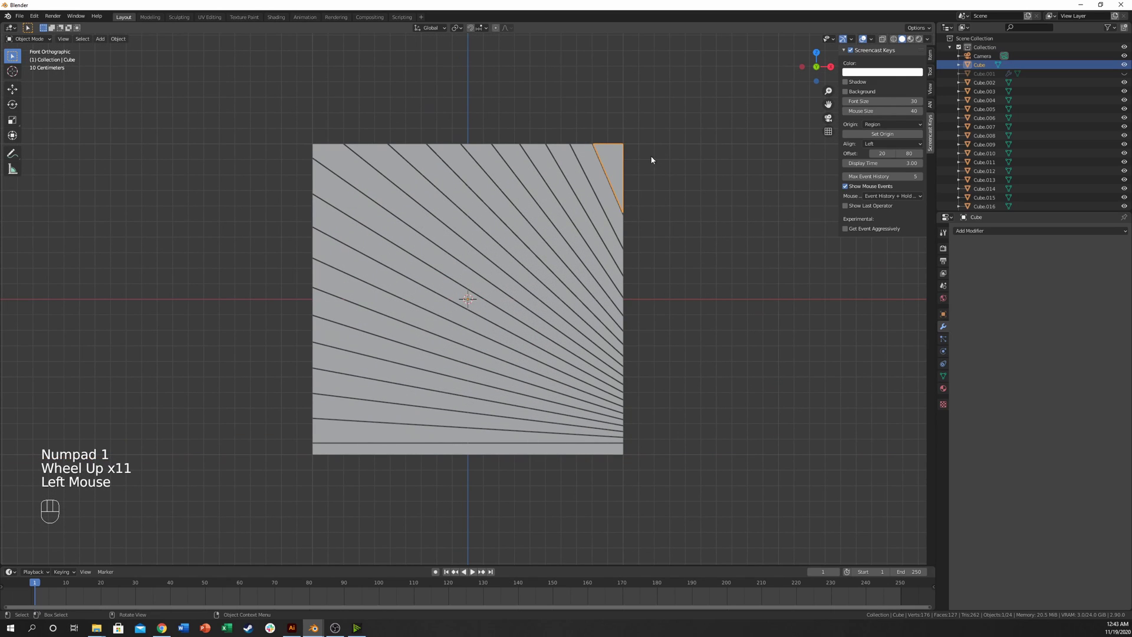
{"action": "left_click_drag", "start_coordinate": [646, 110], "coordinate": [278, 455]}
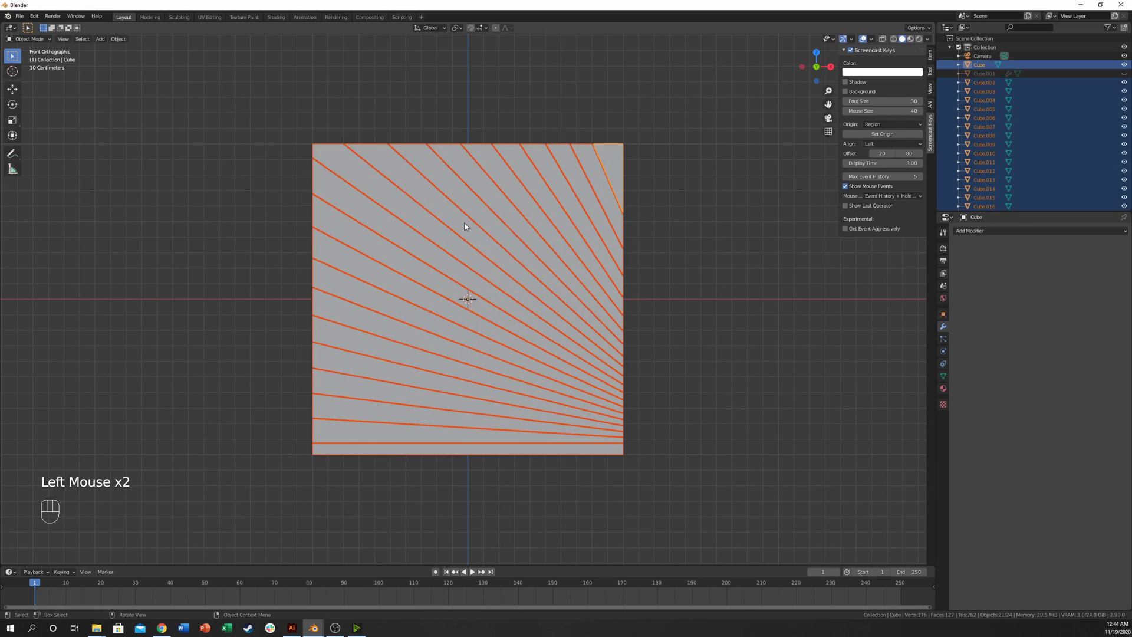
{"action": "left_click", "coordinate": [943, 353]}
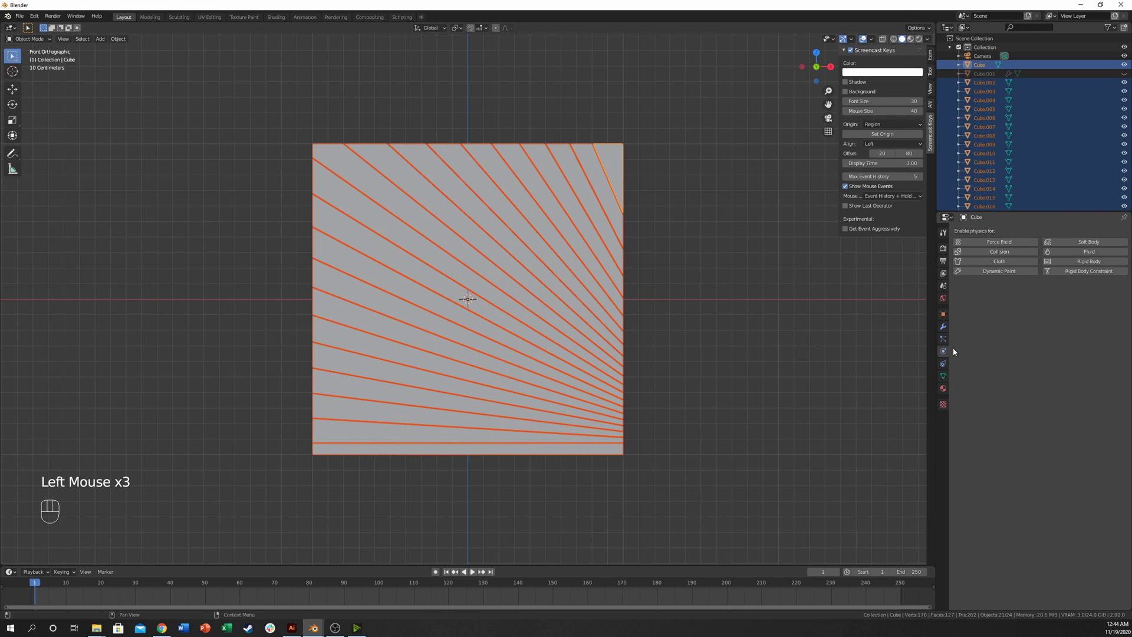
{"action": "left_click", "coordinate": [1084, 261]}
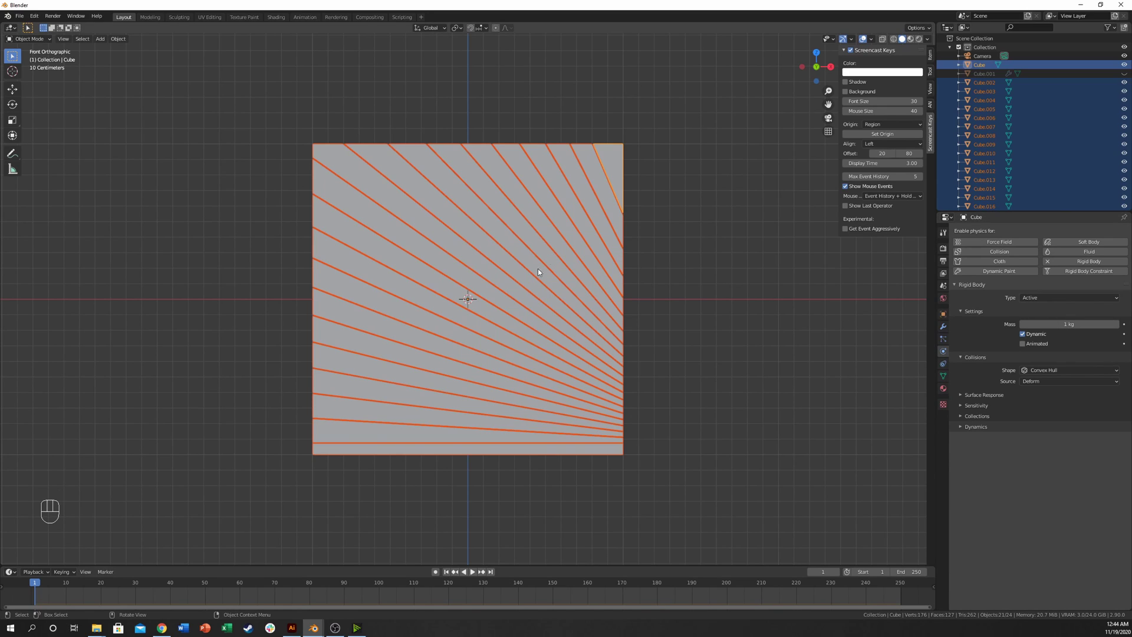
Play the simulation to about frame 20 to check the corner slice's motion, and return to frame 1.
{"action": "key", "text": "space"}
{"action": "key", "text": "space"}
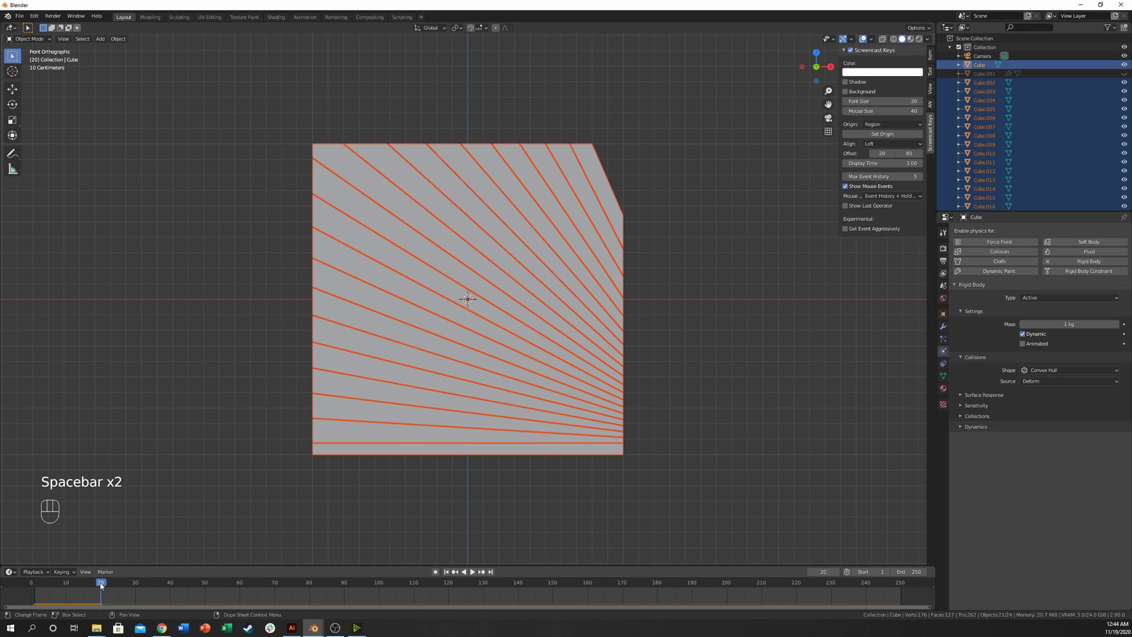
{"action": "left_click_drag", "start_coordinate": [42, 583], "coordinate": [35, 584]}
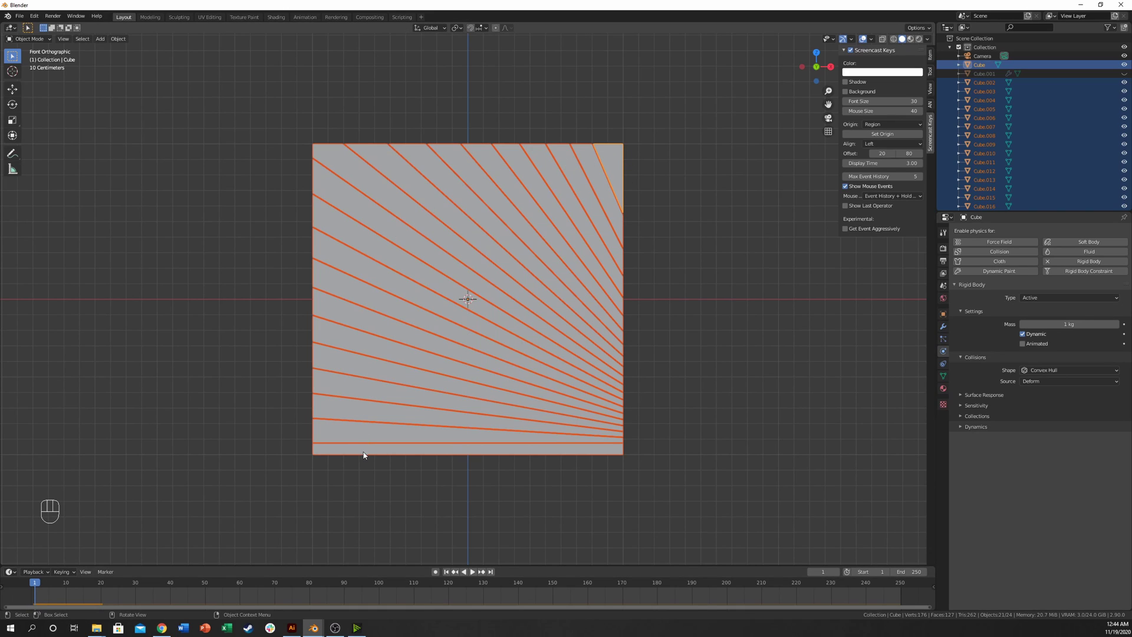
Copy the corner slice's rigid body settings to all the other selected slices and clear the selection.
{"action": "left_click", "coordinate": [118, 39]}
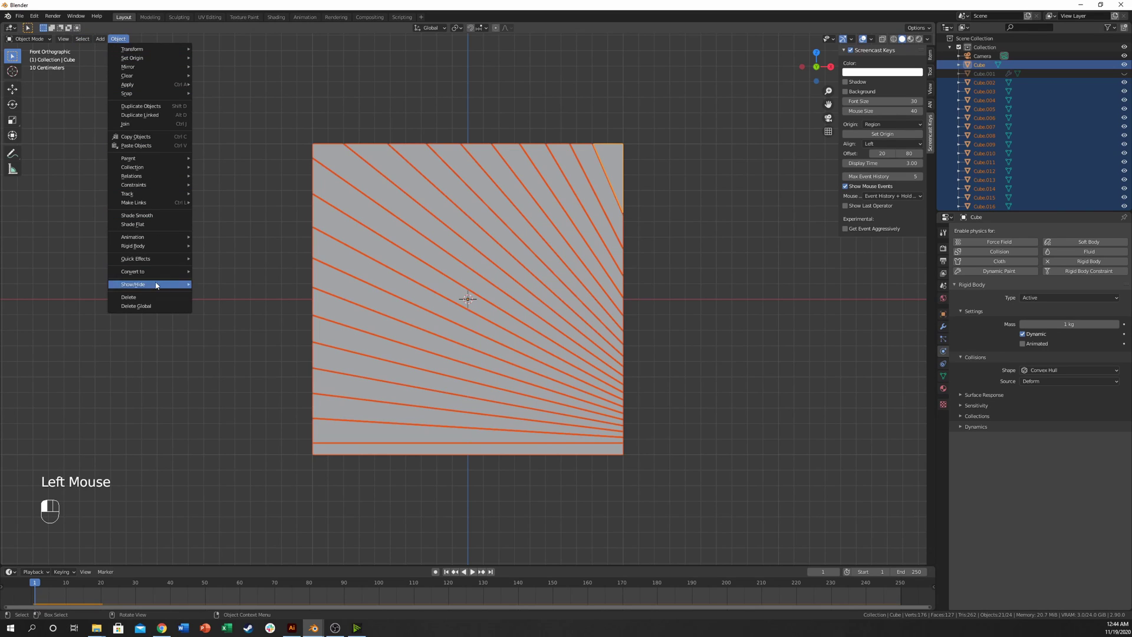
{"action": "mouse_move", "coordinate": [146, 262]}
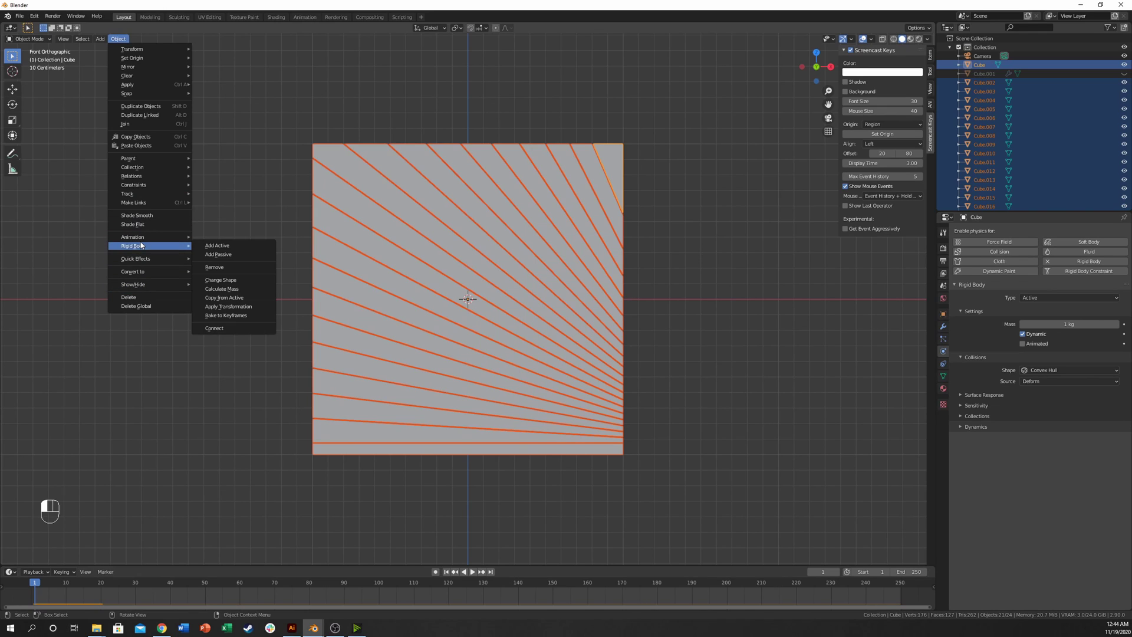
{"action": "left_click", "coordinate": [228, 298]}
{"action": "left_click", "coordinate": [651, 179]}
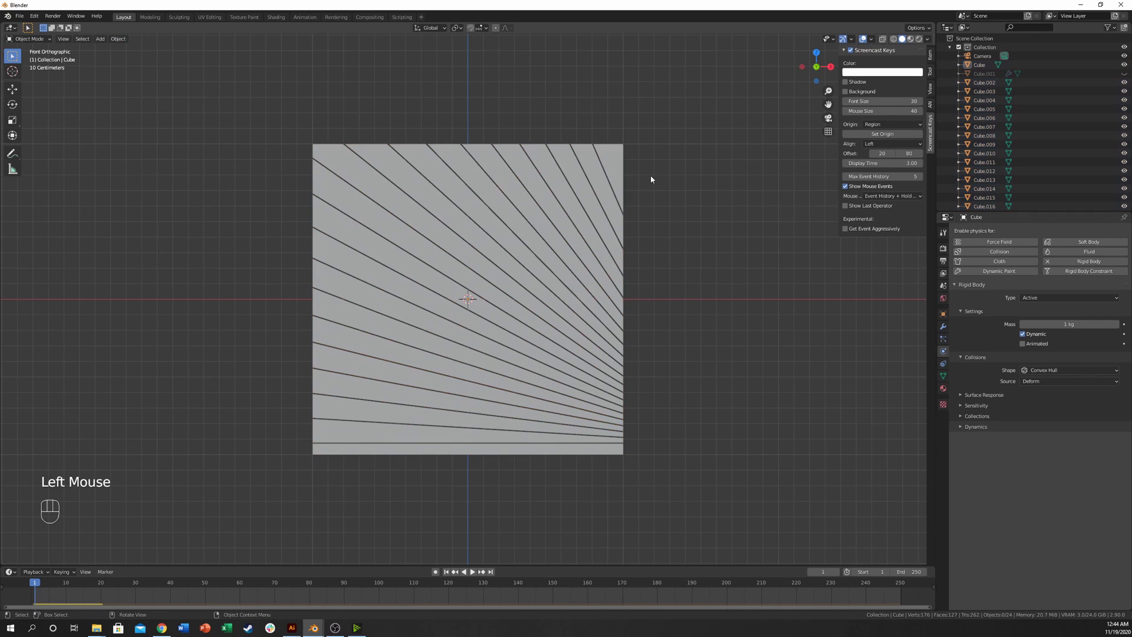
Play the simulation briefly to check how all the slices fall, and return to frame 0.
{"action": "key", "text": "space"}
{"action": "key", "text": "space"}
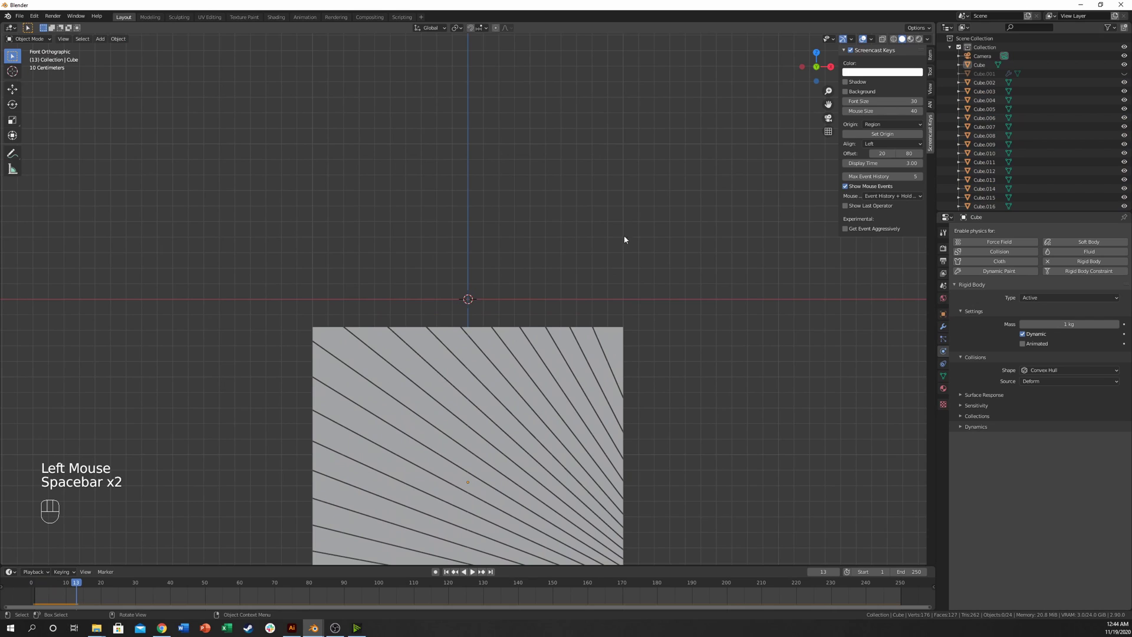
{"action": "middle_click_drag", "start_coordinate": [623, 235], "coordinate": [613, 290]}
{"action": "scroll", "coordinate": [613, 291], "scroll_direction": "down", "scroll_amount": 4}
{"action": "left_click", "coordinate": [31, 582]}
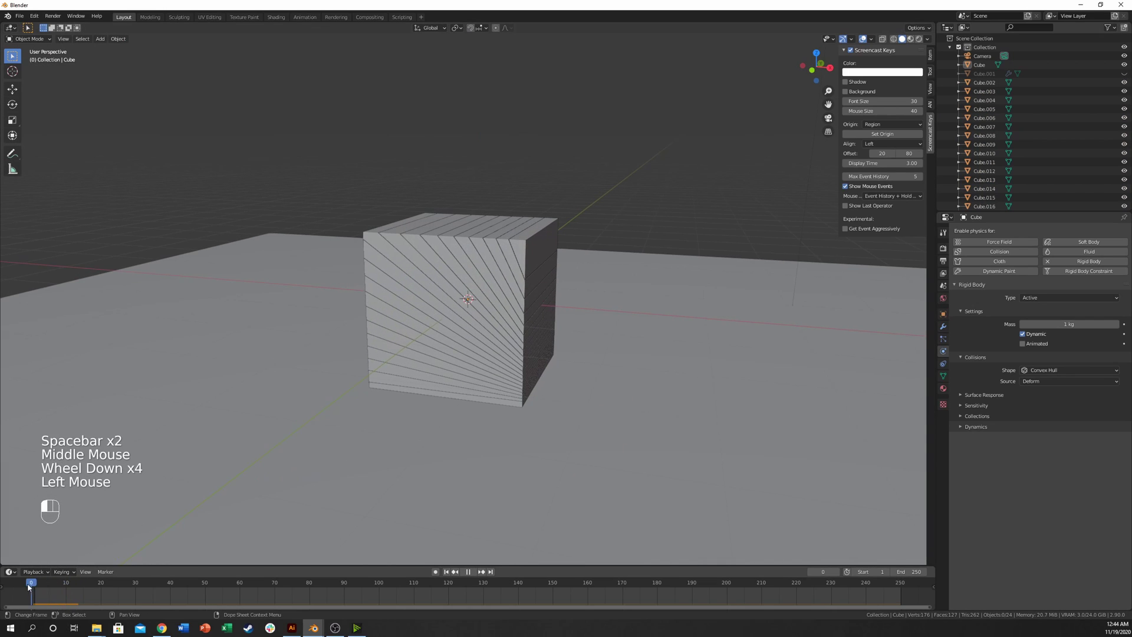
Enable Rigid Body physics on the floor plane and set its type to Passive.
{"action": "left_click", "coordinate": [628, 457]}
{"action": "left_click", "coordinate": [627, 457]}
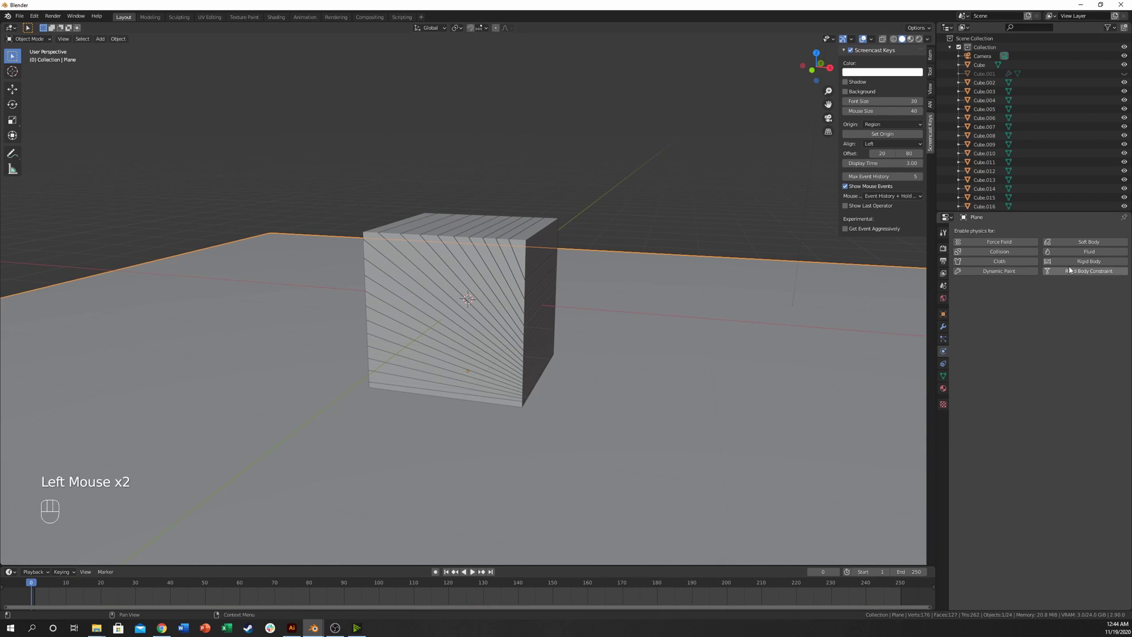
{"action": "left_click", "coordinate": [1078, 298]}
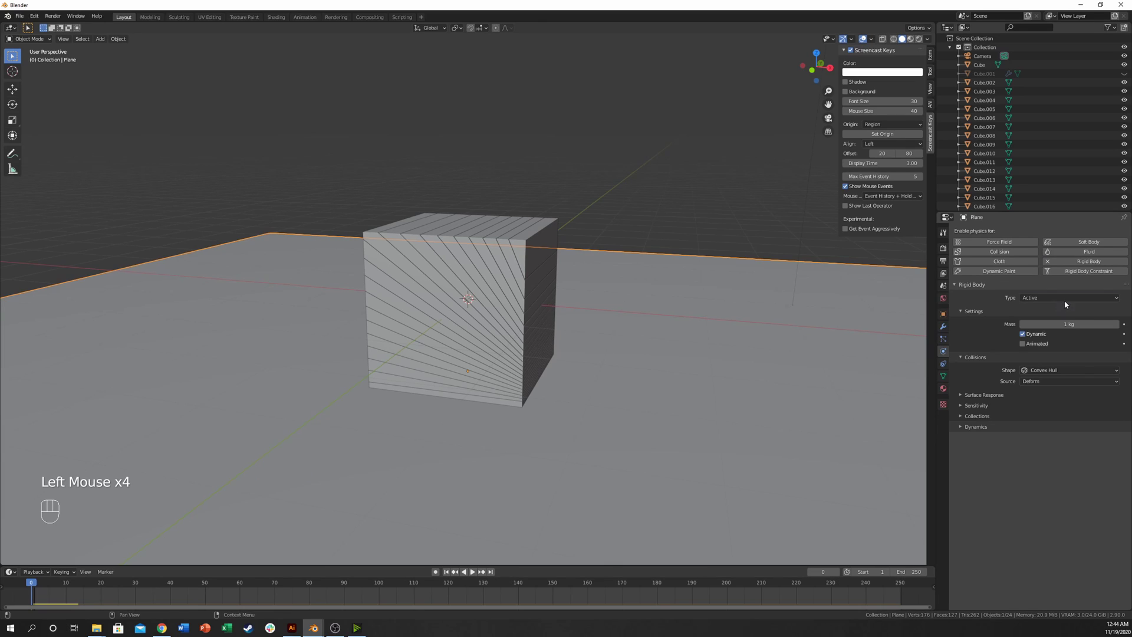
{"action": "left_click", "coordinate": [1064, 298]}
{"action": "left_click", "coordinate": [1063, 318]}
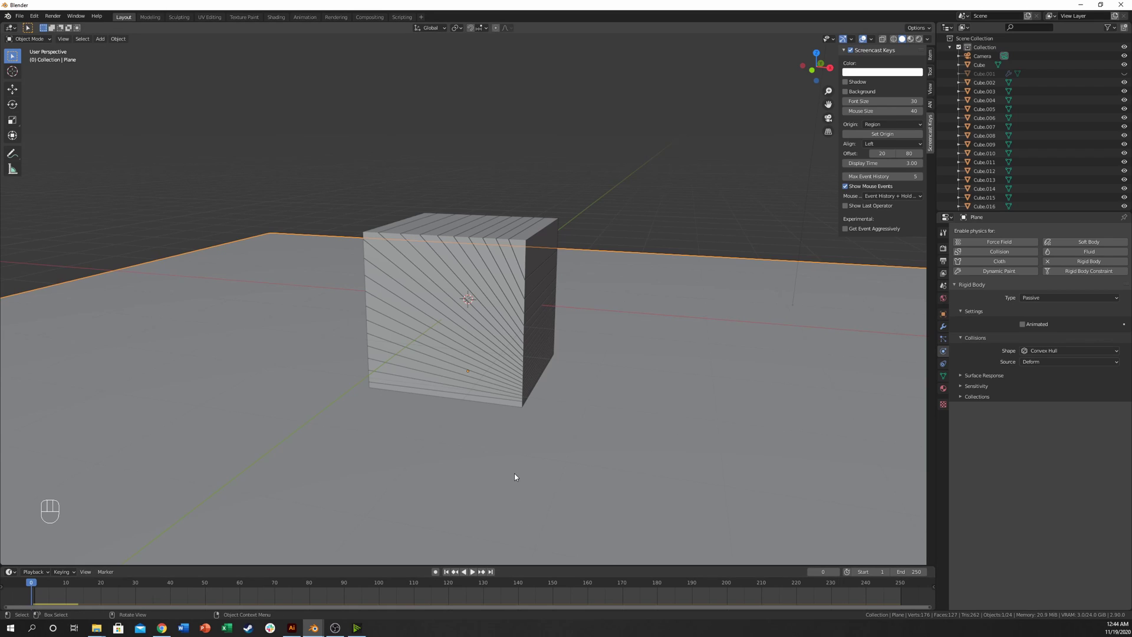
Play the simulation to watch the slices slide apart on the floor, inspect them, and rewind to frame 1.
{"action": "key", "text": "space"}
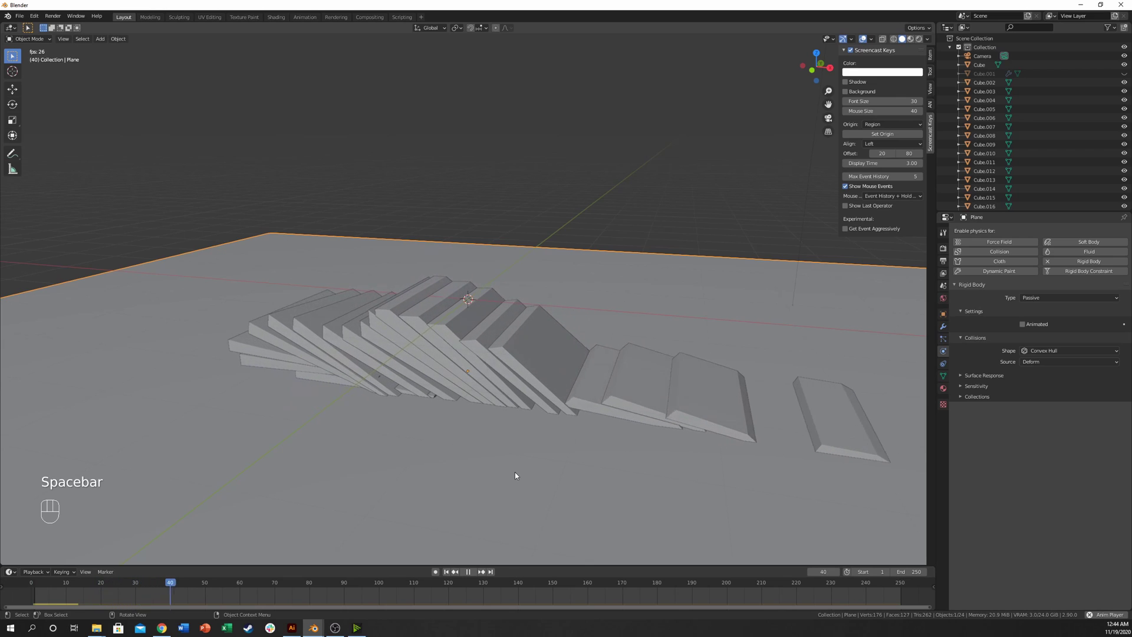
{"action": "key", "text": "space"}
{"action": "mouse_move", "coordinate": [575, 419]}
{"action": "middle_mouse_down"}
{"action": "mouse_move", "coordinate": [591, 389]}
{"action": "mouse_move", "coordinate": [575, 402]}
{"action": "middle_mouse_up"}
{"action": "scroll", "coordinate": [592, 402], "scroll_direction": "down", "scroll_amount": 3}
{"action": "mouse_move", "coordinate": [511, 354]}
{"action": "middle_mouse_down"}
{"action": "mouse_move", "coordinate": [517, 337]}
{"action": "mouse_move", "coordinate": [523, 350]}
{"action": "mouse_move", "coordinate": [501, 372]}
{"action": "middle_mouse_up"}
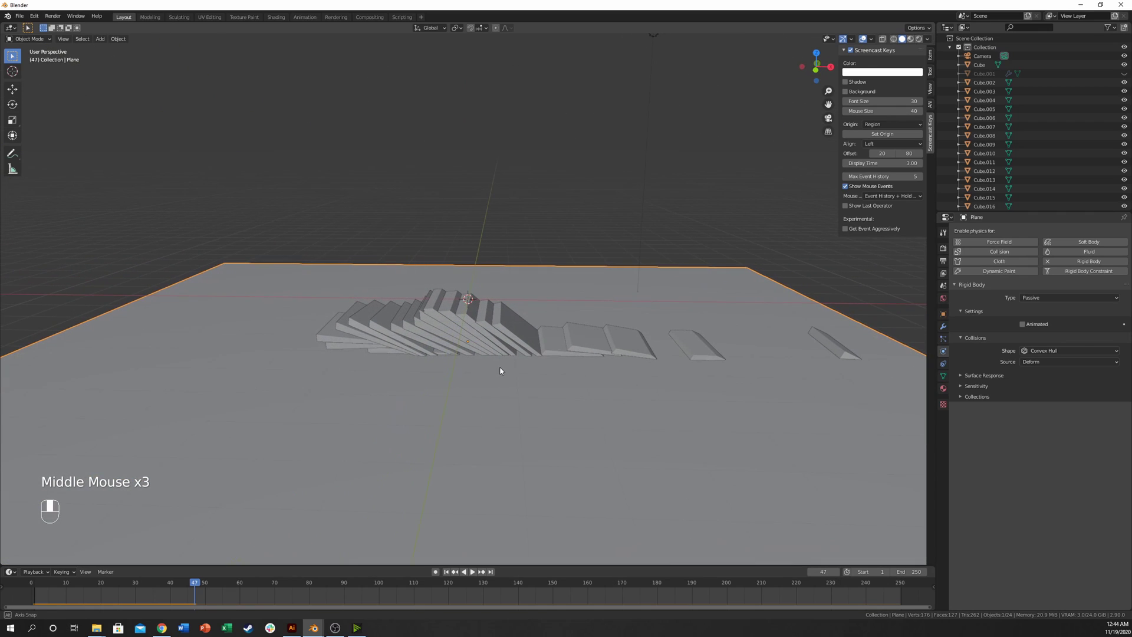
{"action": "left_click_drag", "start_coordinate": [142, 582], "coordinate": [35, 583]}
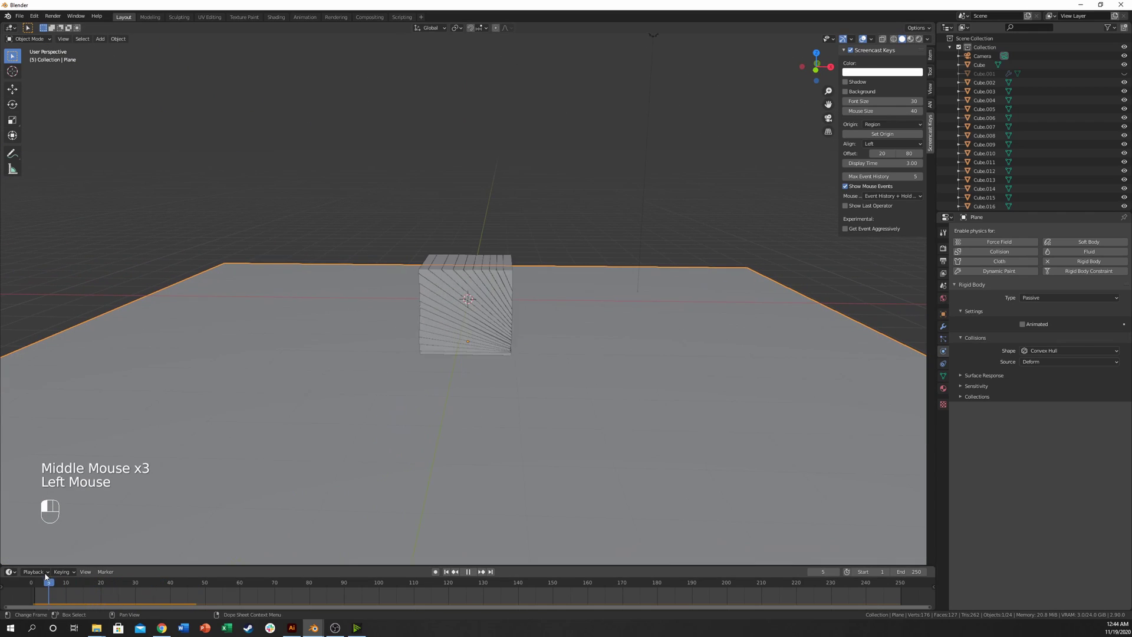
Select all cube slices with the upper corner slice active, and enable Collision Margin in its rigid body sensitivity settings.
{"action": "left_click", "coordinate": [508, 264]}
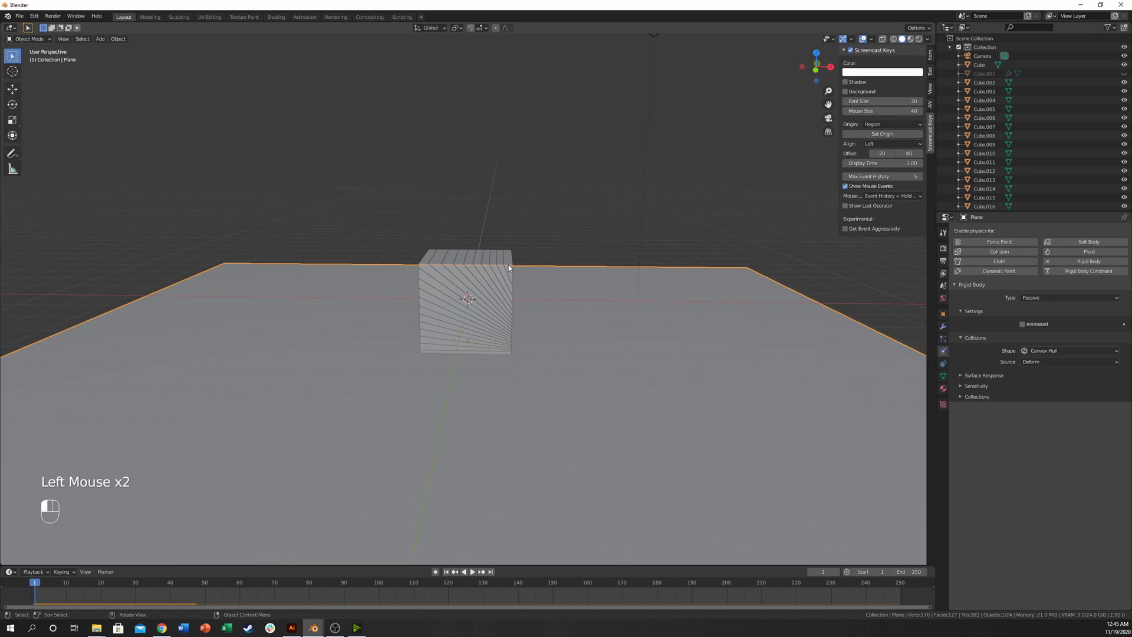
{"action": "middle_click_drag", "start_coordinate": [507, 275], "coordinate": [505, 271]}
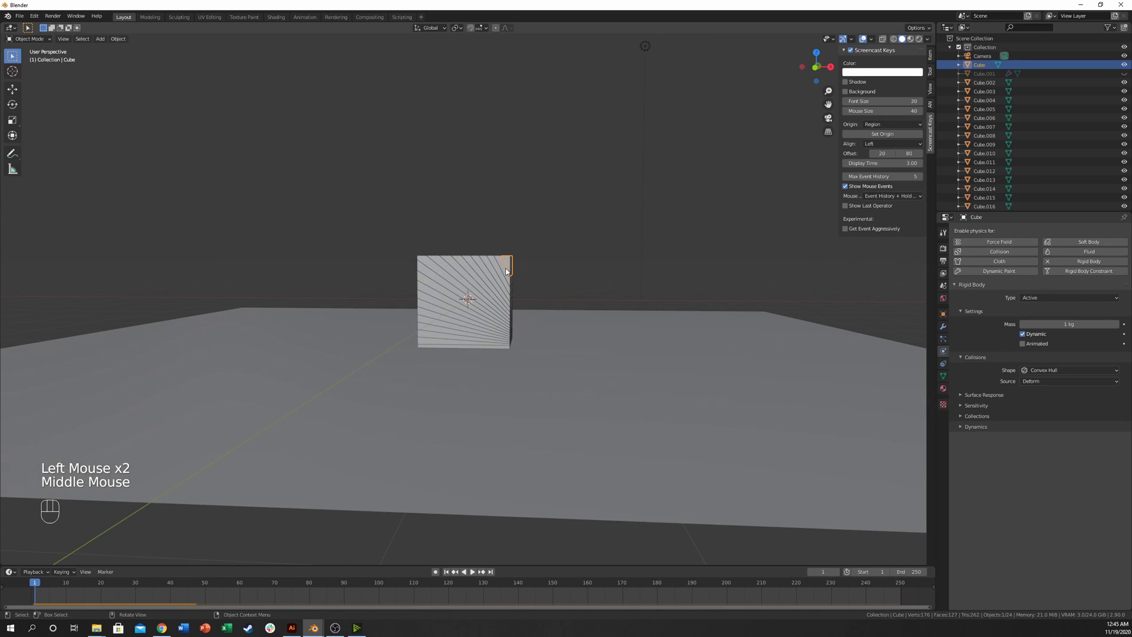
{"action": "key", "text": "KP_1"}
{"action": "scroll", "coordinate": [504, 268], "scroll_direction": "up", "scroll_amount": 6}
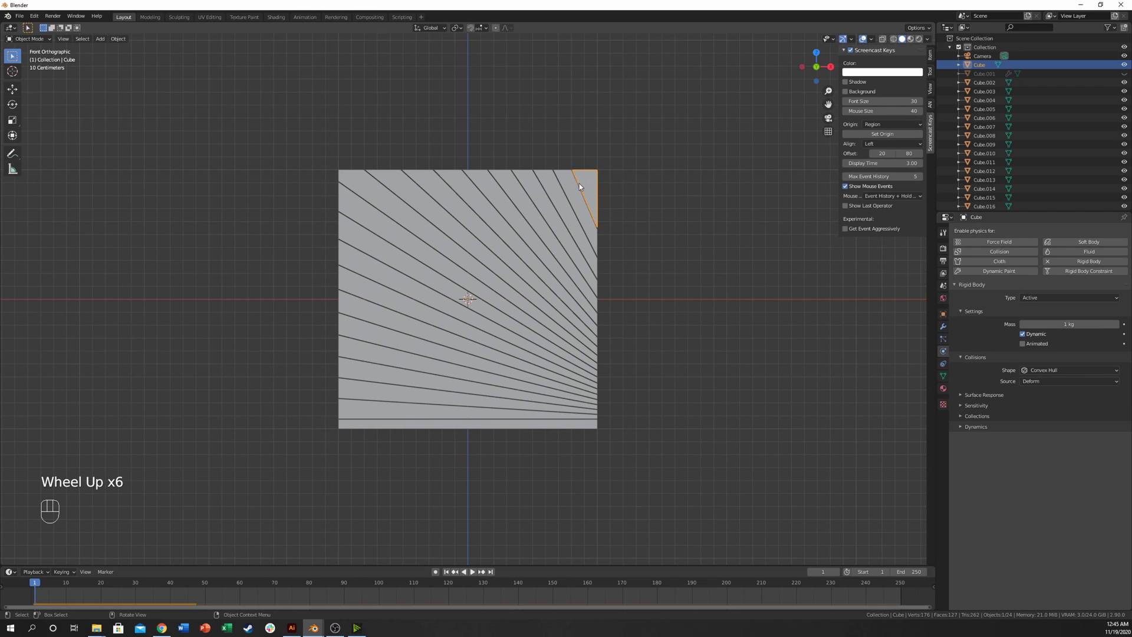
{"action": "left_click_drag", "start_coordinate": [616, 144], "coordinate": [308, 431]}
{"action": "left_click", "coordinate": [70, 39]}
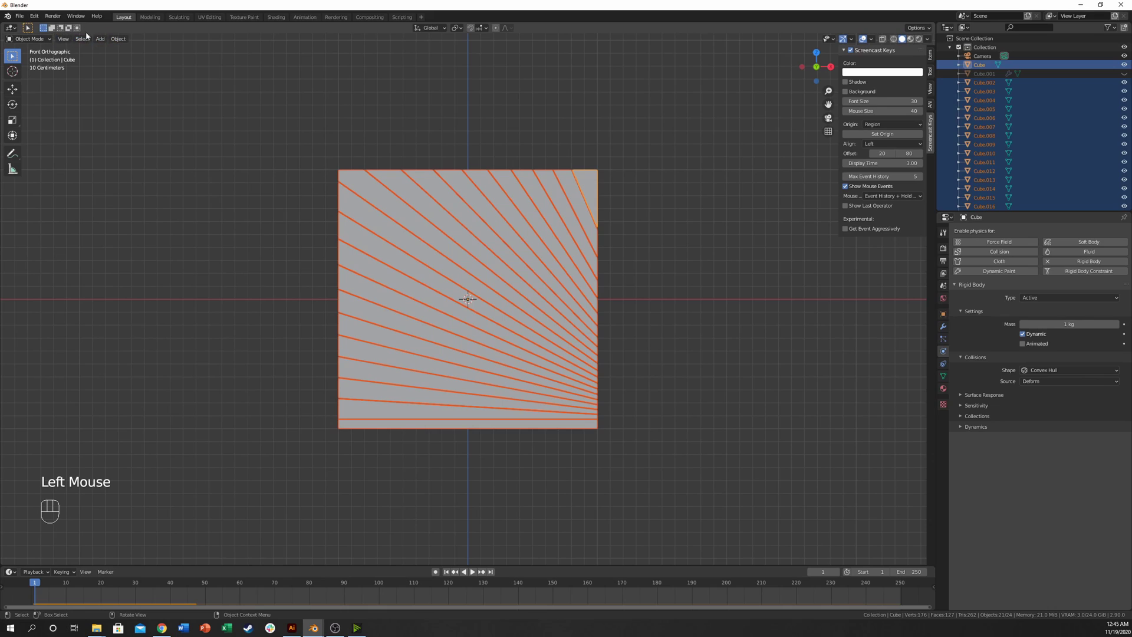
{"action": "left_click", "coordinate": [116, 39]}
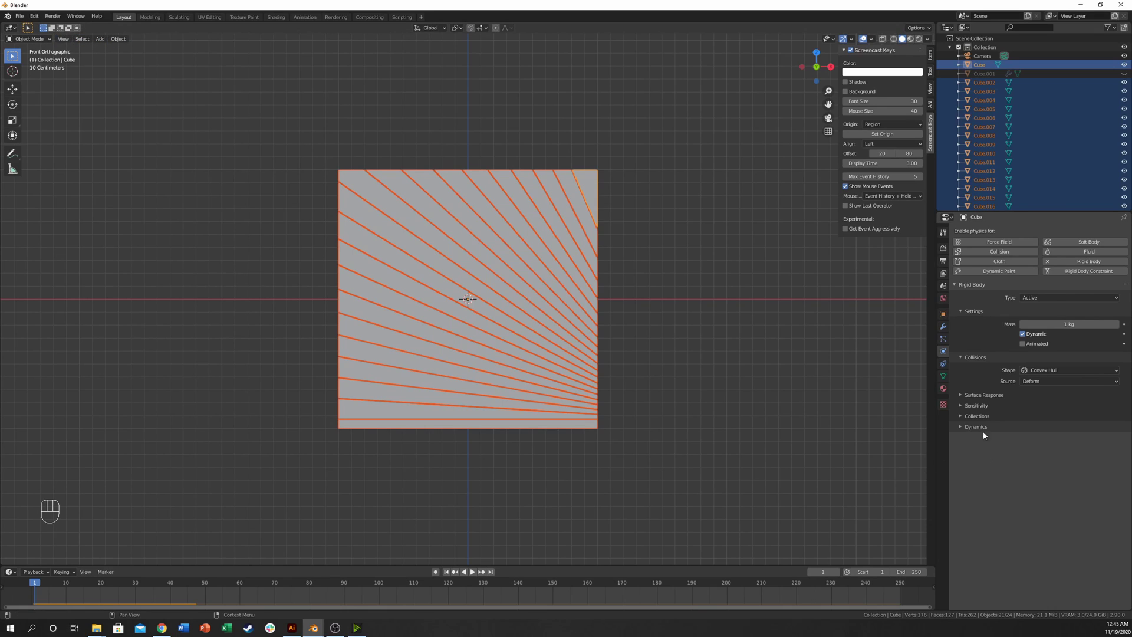
{"action": "left_click", "coordinate": [962, 394]}
{"action": "left_click", "coordinate": [962, 394]}
{"action": "left_click", "coordinate": [962, 404]}
{"action": "left_click", "coordinate": [1023, 419]}
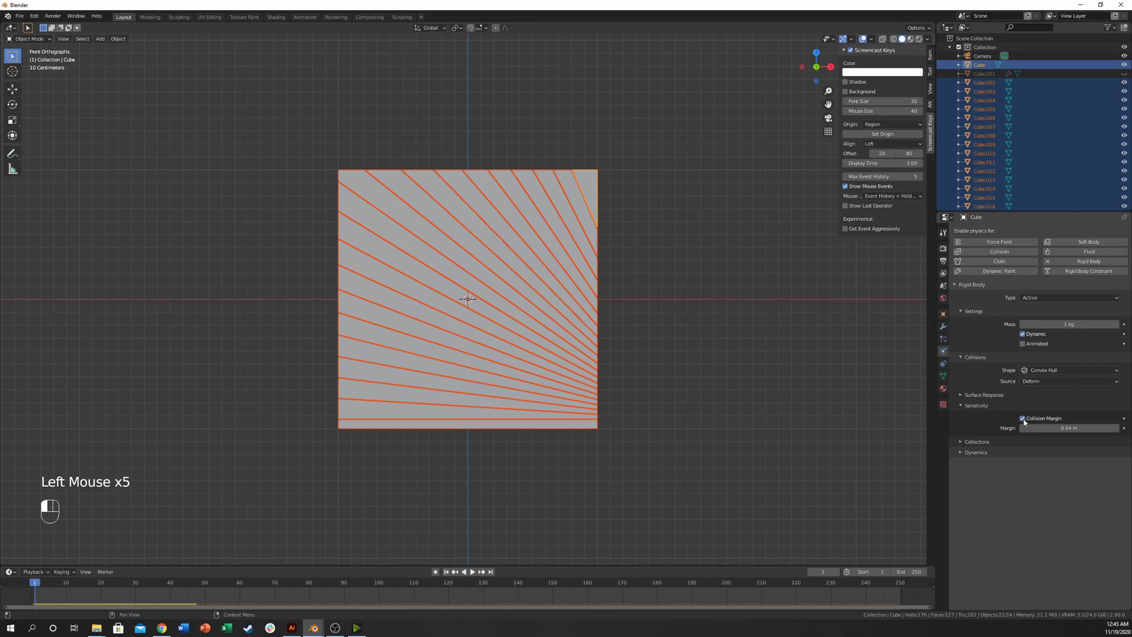
Set the corner slice's collision margin to 0.1 m.
{"action": "left_click", "coordinate": [1050, 428]}
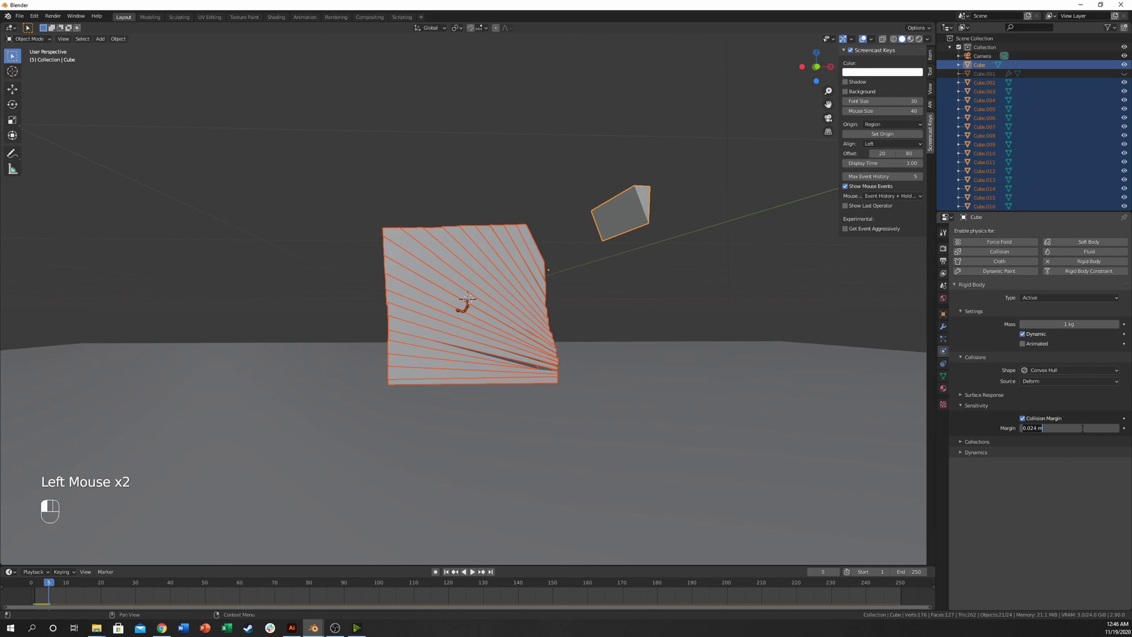
{"action": "key", "text": "ctrl+a"}
{"action": "type", "text": "0.1"}
{"action": "key", "text": "Return"}
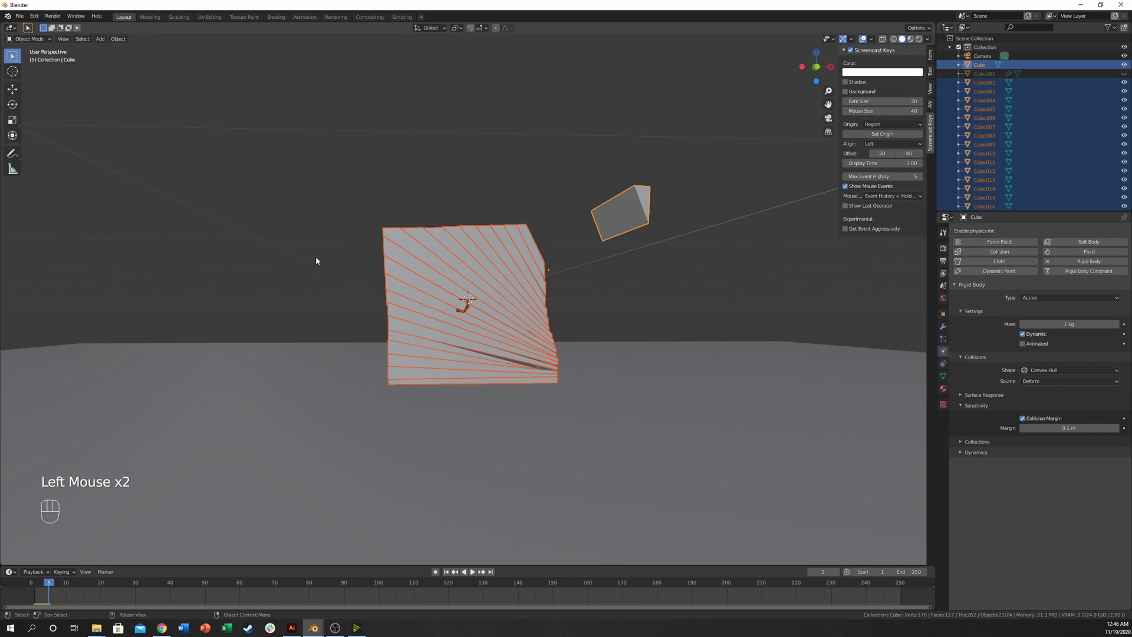
Copy the active corner slice's rigid body settings, including the collision margin, to all selected slices.
{"action": "left_click", "coordinate": [118, 38]}
{"action": "mouse_move", "coordinate": [155, 245]}
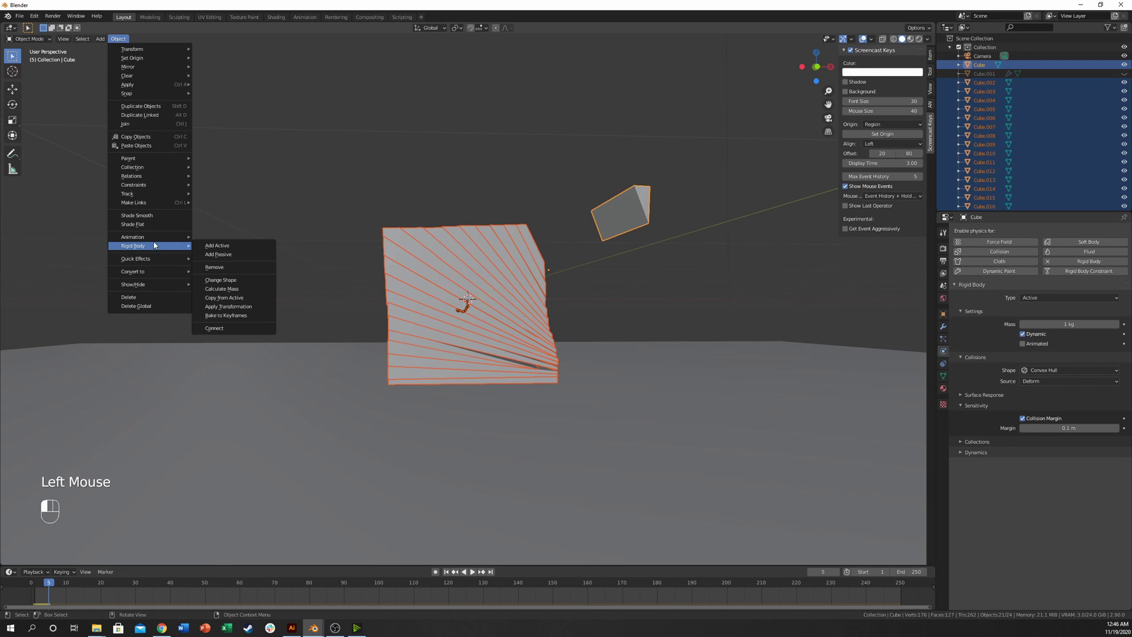
{"action": "left_click", "coordinate": [224, 298]}
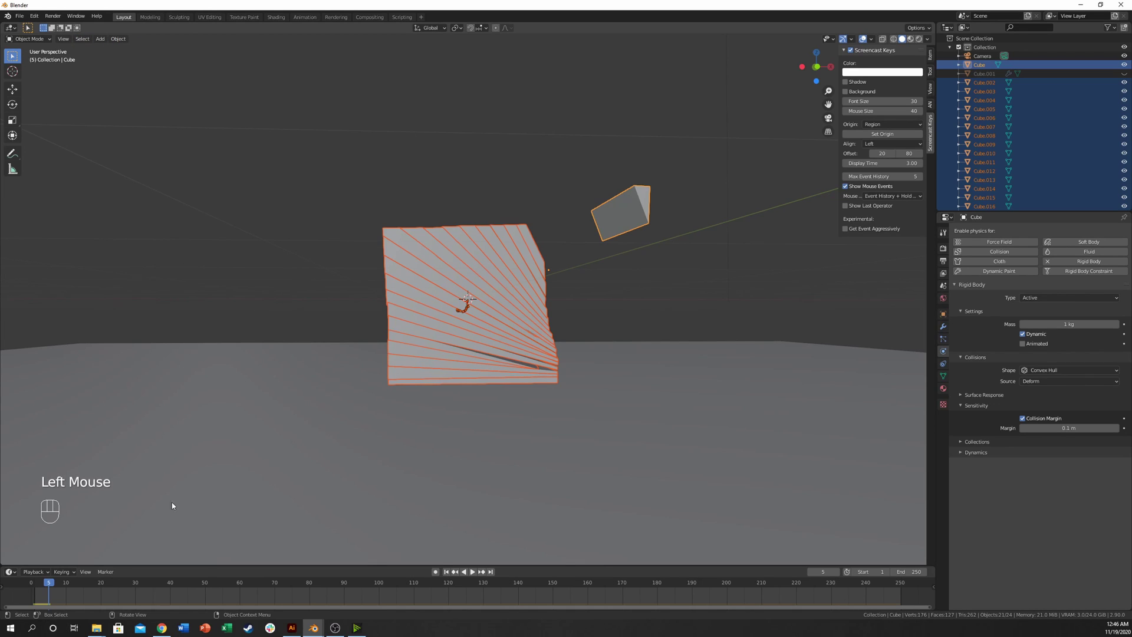
Play the simulation from frame 1 in short bursts to examine how the slices separate with the 0.1 m margin, and rewind to frame 1.
{"action": "left_click", "coordinate": [34, 584]}
{"action": "key", "text": "space"}
{"action": "key", "text": "space"}
{"action": "key", "text": "space"}
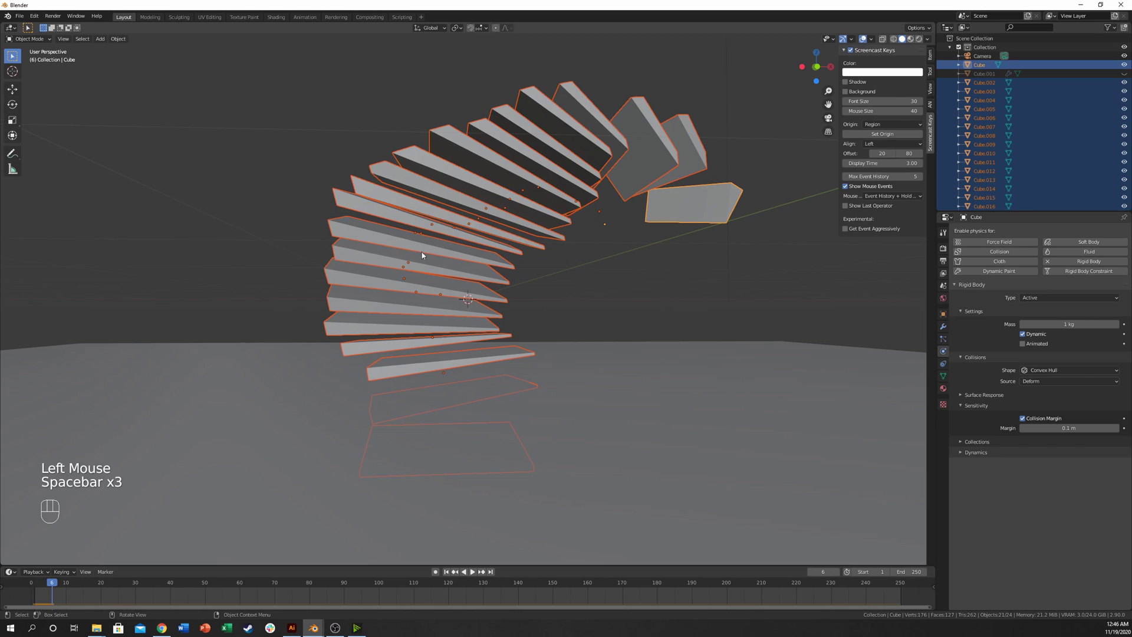
{"action": "key", "text": "space"}
{"action": "key", "text": "space"}
{"action": "key", "text": "space"}
{"action": "key", "text": "space"}
{"action": "key", "text": "space"}
{"action": "key", "text": "space"}
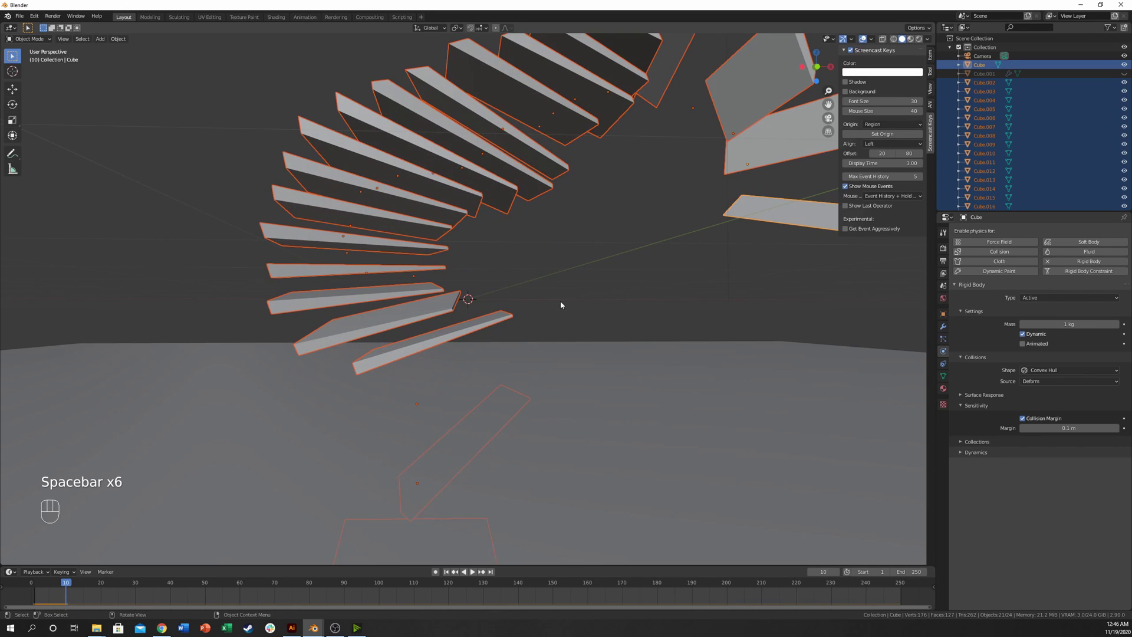
{"action": "left_click", "coordinate": [36, 585]}
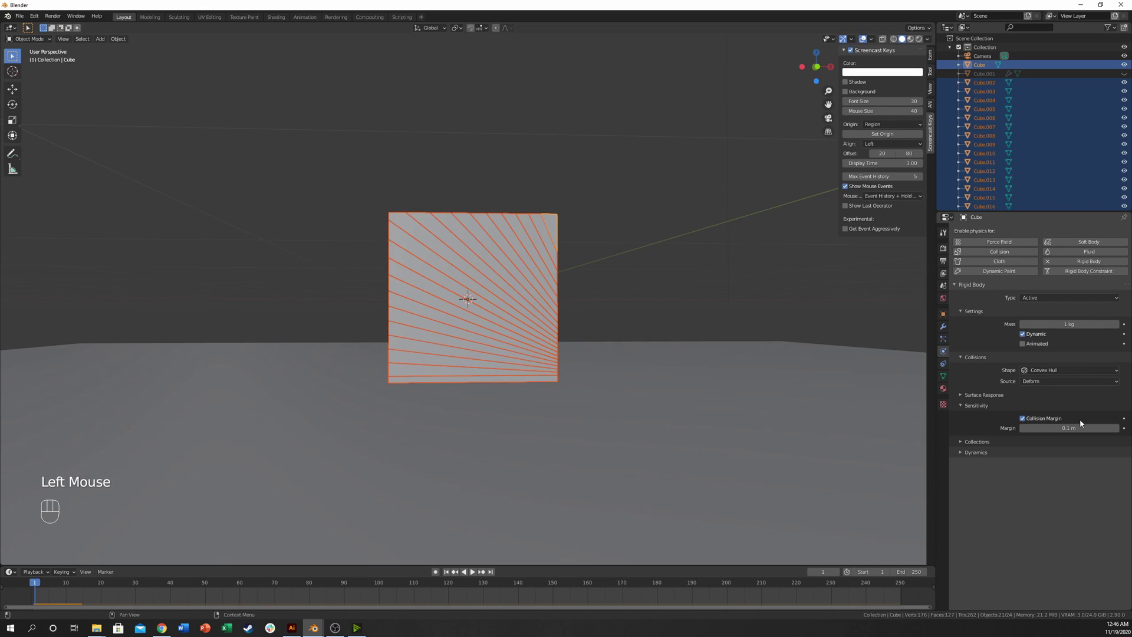
Set the active corner slice's collision margin to 0.04 m and copy its rigid body settings to all selected slices.
{"action": "left_click", "coordinate": [1075, 428]}
{"action": "type", "text": ".04"}
{"action": "key", "text": "Return"}
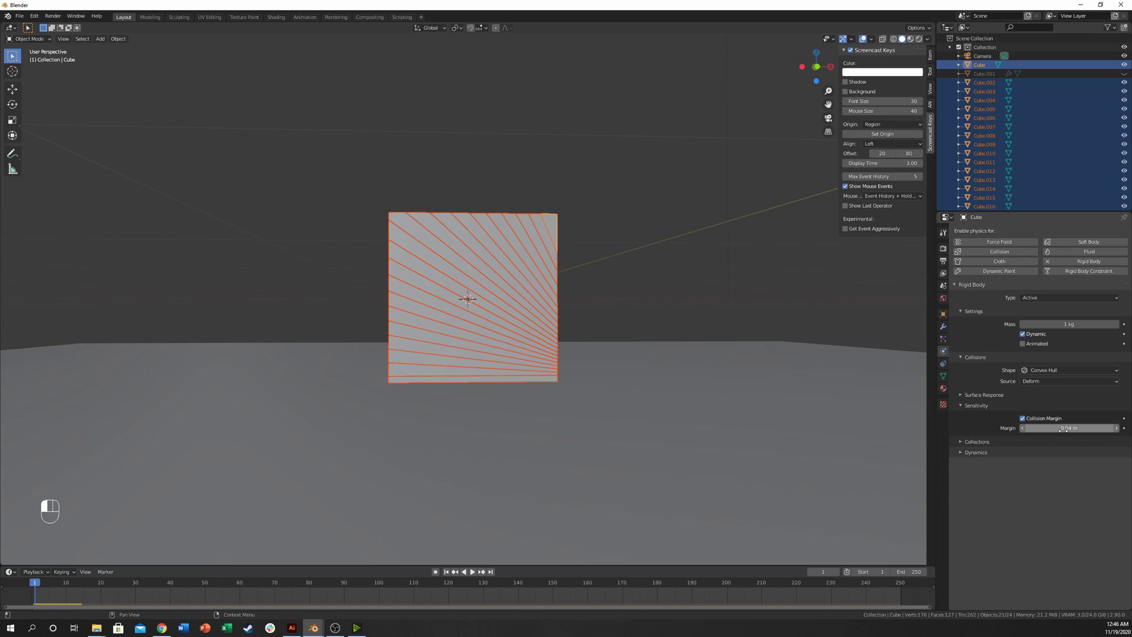
{"action": "left_click", "coordinate": [122, 39]}
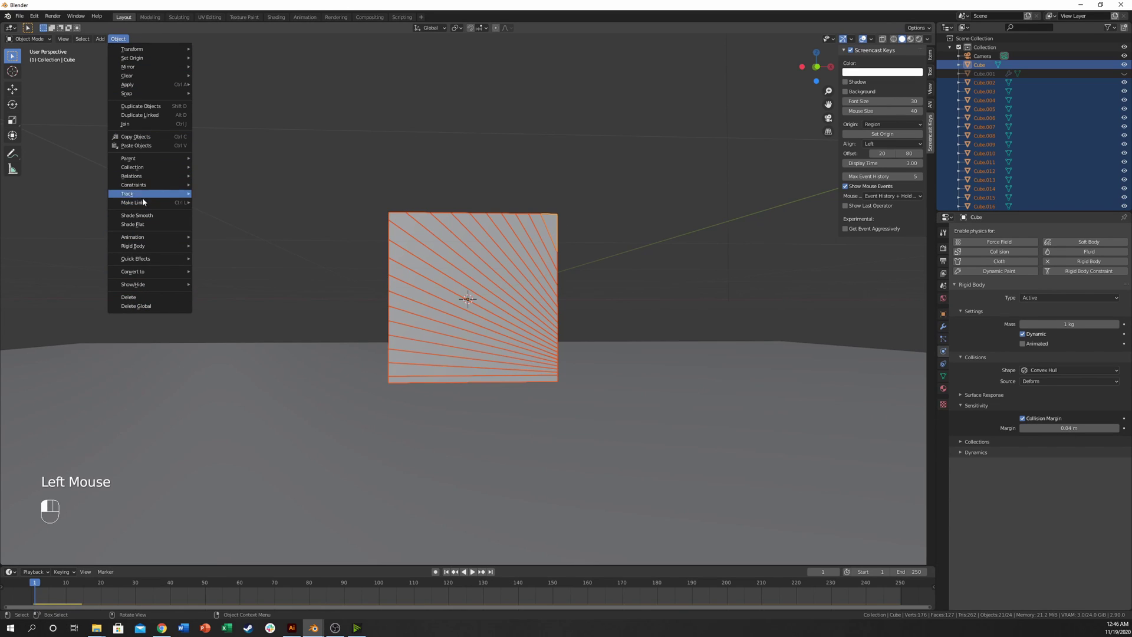
{"action": "mouse_move", "coordinate": [136, 245]}
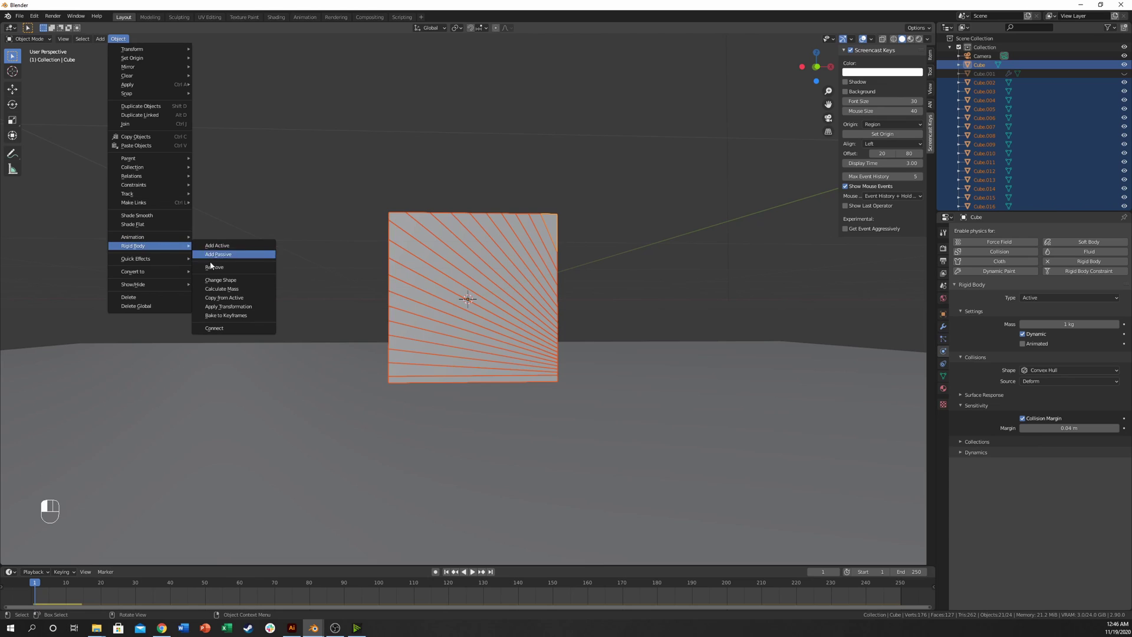
{"action": "left_click", "coordinate": [215, 297]}
Play the simulation in stages to frame 46 and examine the gaps between the slices in front orthographic view.
{"action": "key", "text": "space"}
{"action": "key", "text": "space"}
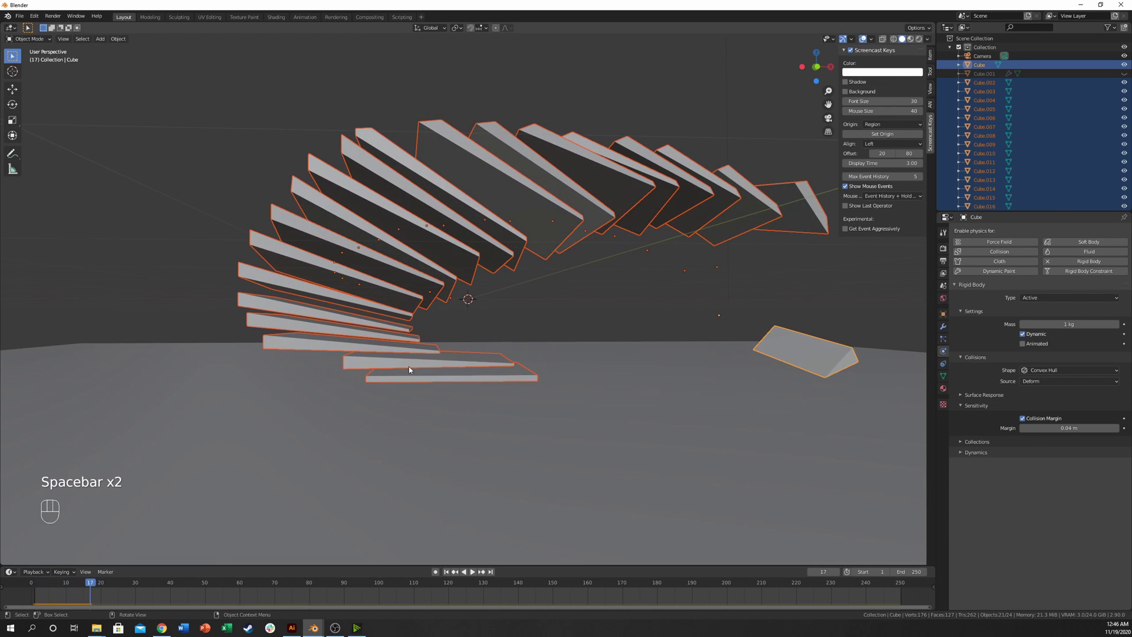
{"action": "key", "text": "space"}
{"action": "key", "text": "space"}
{"action": "middle_click_drag", "start_coordinate": [683, 391], "coordinate": [648, 423]}
{"action": "key", "text": "KP_1"}
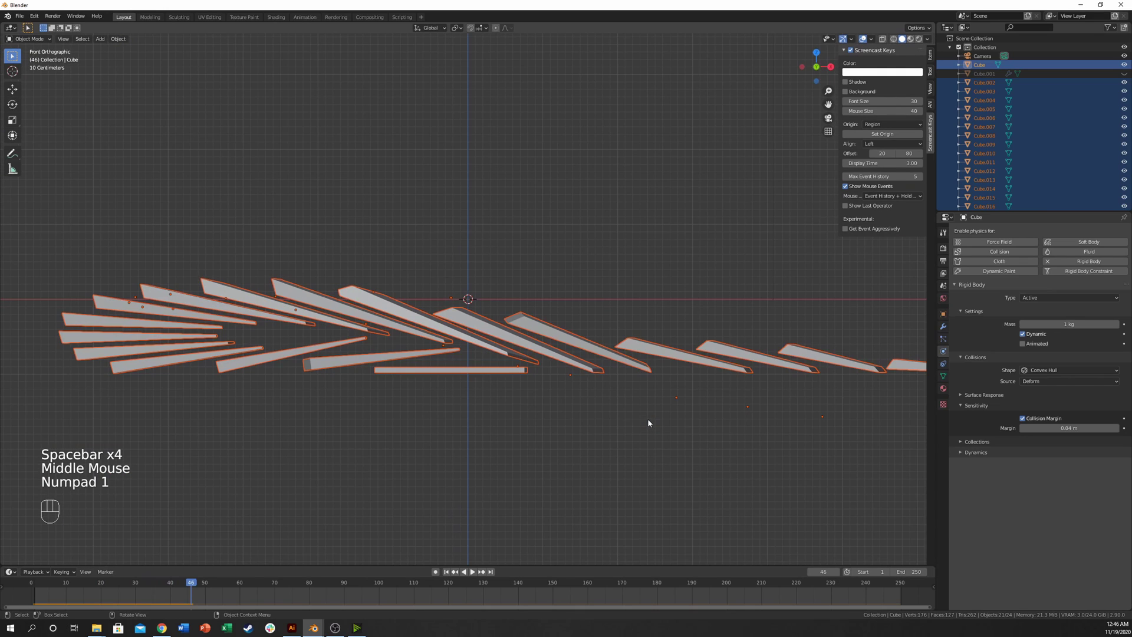
Set the active slice's collision margin to 0.01 m, and from frame 1 copy its rigid body settings to all selected slices.
{"action": "left_click", "coordinate": [1061, 428]}
{"action": "type", "text": "0.01"}
{"action": "key", "text": "Return"}
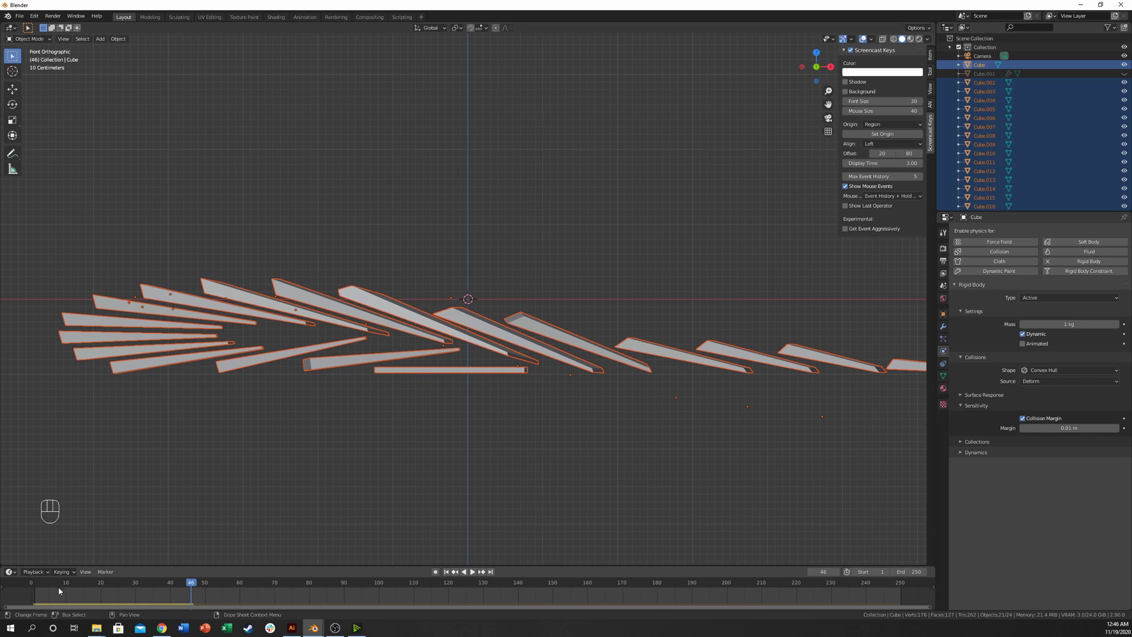
{"action": "left_click_drag", "start_coordinate": [59, 590], "coordinate": [34, 589]}
{"action": "left_click", "coordinate": [118, 38]}
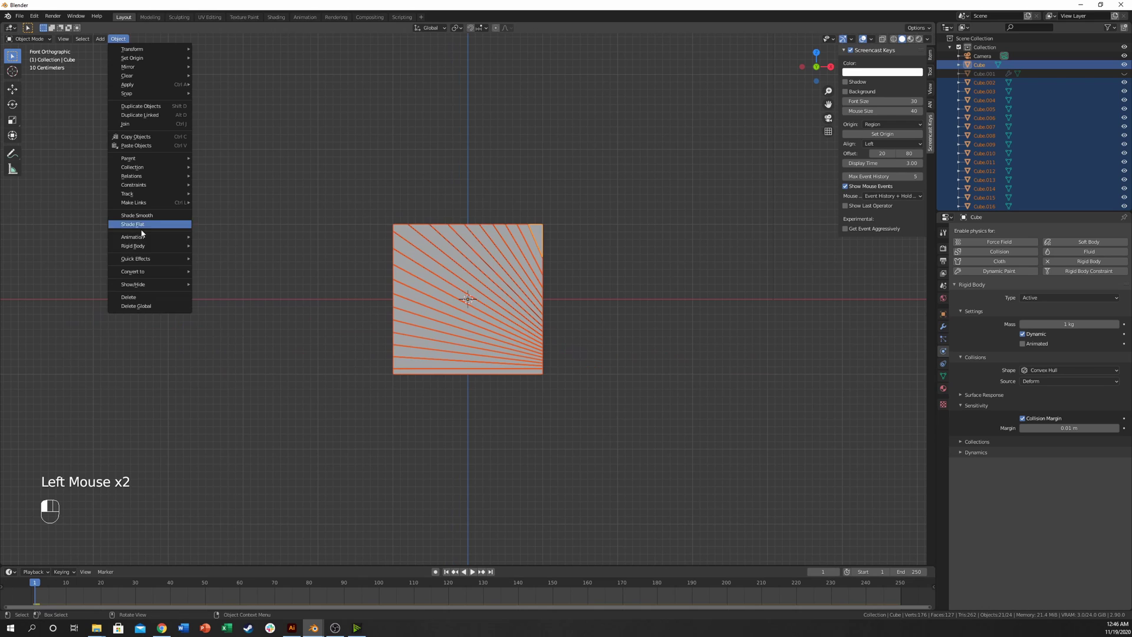
{"action": "mouse_move", "coordinate": [143, 246]}
{"action": "left_click", "coordinate": [230, 289]}
Play the simulation to frame 46 with the 0.01 m margin and inspect the spread slices in perspective.
{"action": "key", "text": "space"}
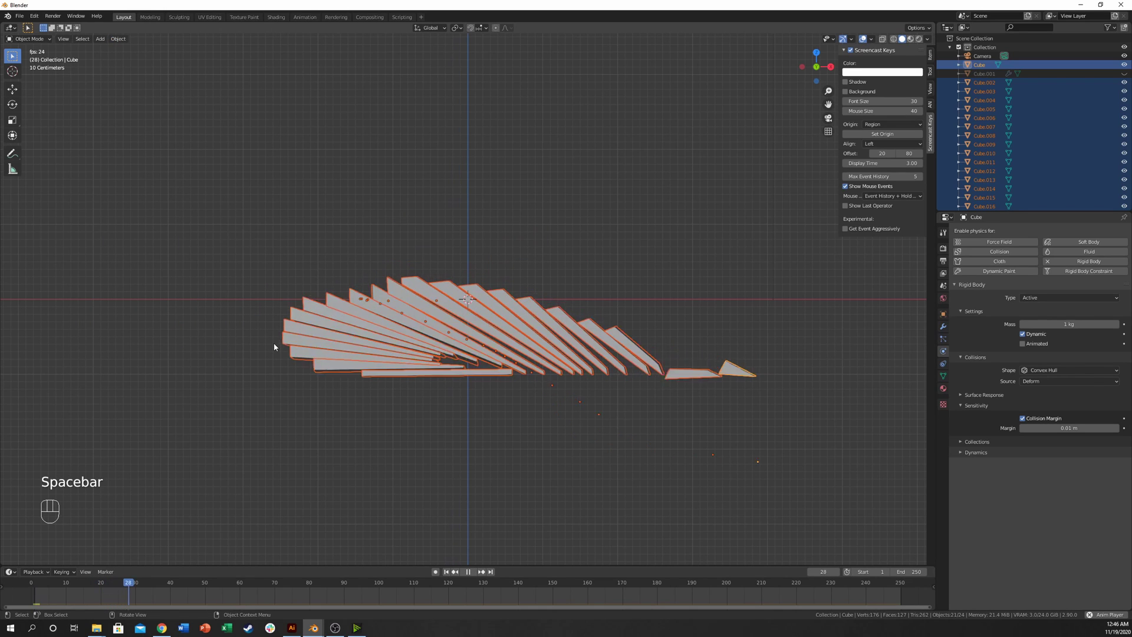
{"action": "key", "text": "space"}
{"action": "mouse_move", "coordinate": [548, 341]}
{"action": "middle_mouse_down"}
{"action": "mouse_move", "coordinate": [601, 353]}
{"action": "mouse_move", "coordinate": [573, 343]}
{"action": "mouse_move", "coordinate": [475, 353]}
{"action": "mouse_move", "coordinate": [563, 357]}
{"action": "middle_mouse_up"}
{"action": "scroll", "coordinate": [596, 355], "scroll_direction": "down", "scroll_amount": 3}
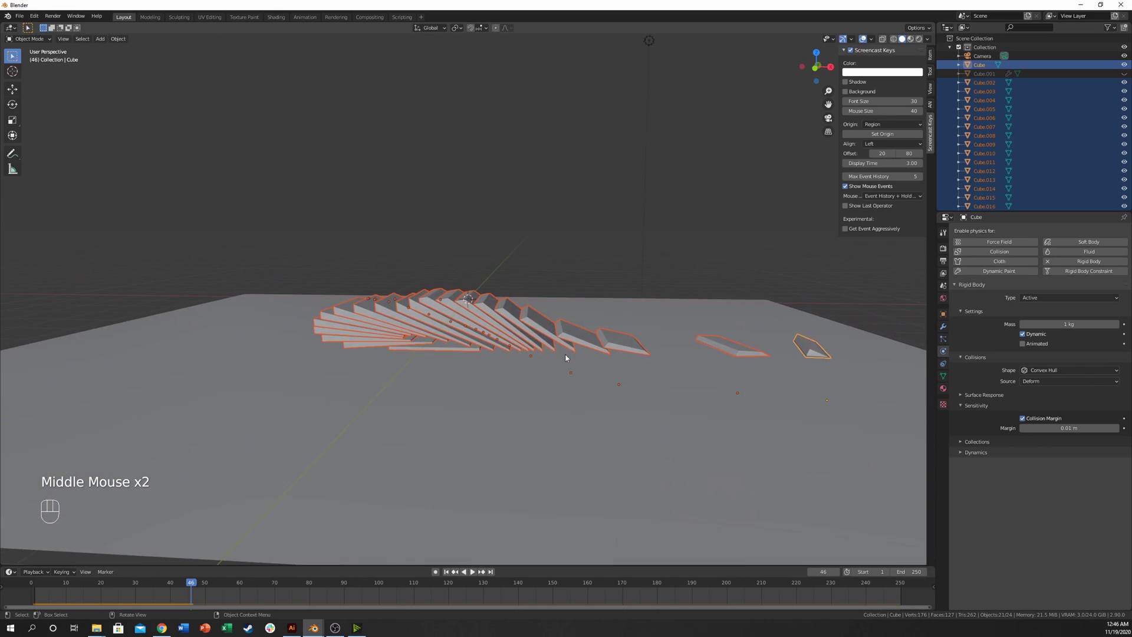